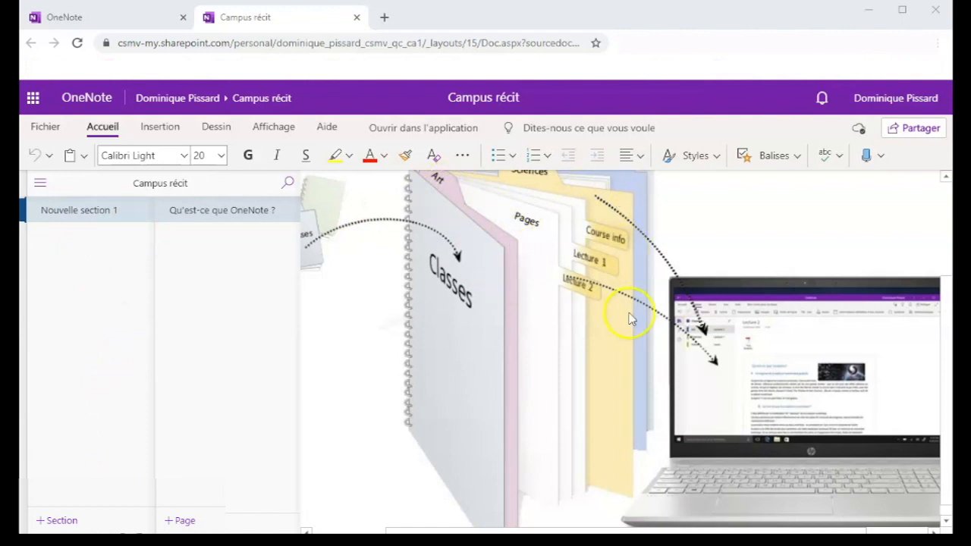
Open the Campus récit notebook in the OneNote for Windows 10 desktop app.
{"action": "scroll", "coordinate": [629, 319], "scroll_direction": "up", "scroll_amount": 1}
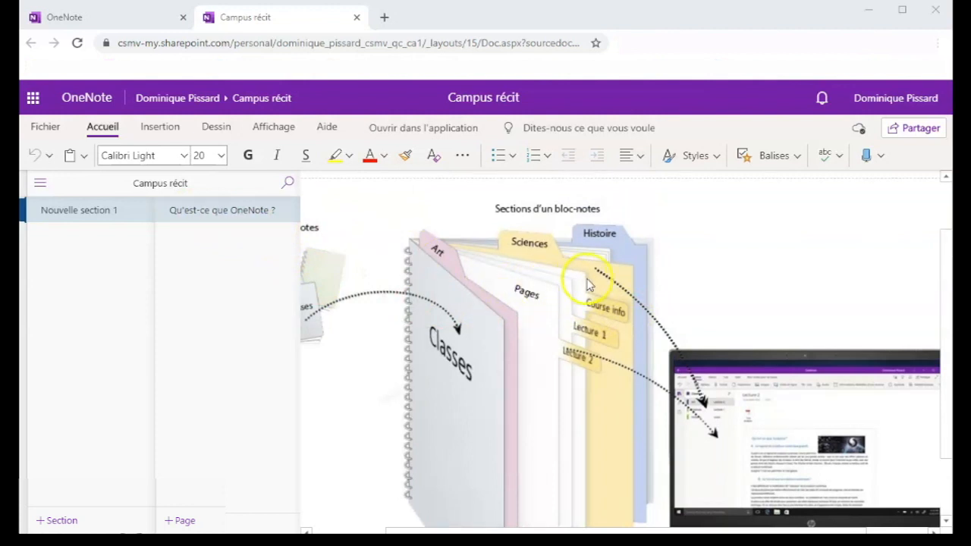
{"action": "left_click", "coordinate": [397, 132]}
{"action": "left_click", "coordinate": [480, 157]}
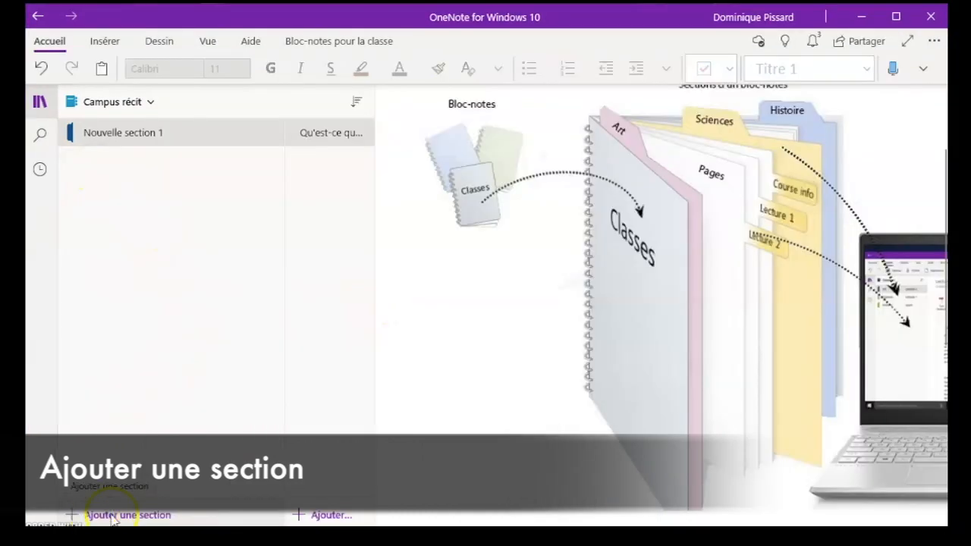
Add a new section named "section" to the Campus récit notebook.
{"action": "left_click", "coordinate": [99, 516]}
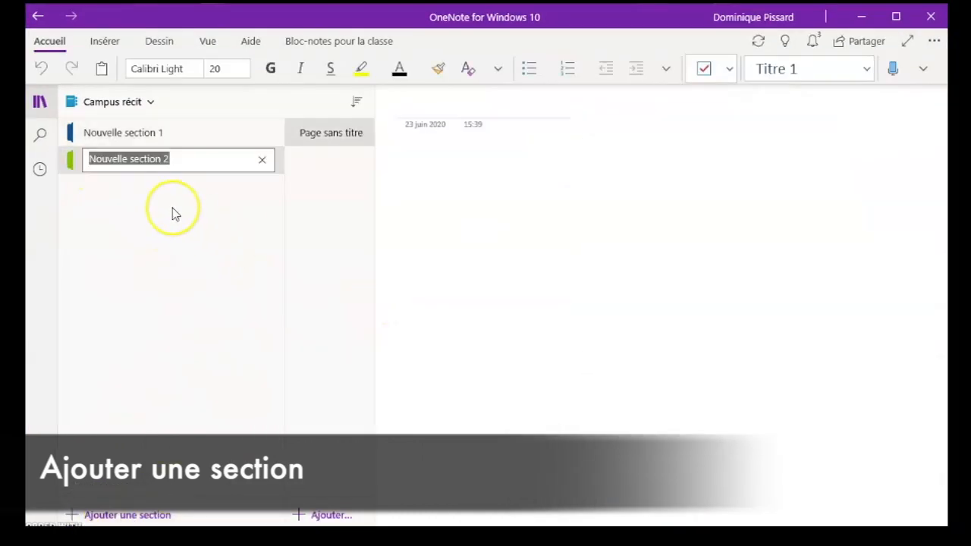
{"action": "type", "text": "section"}
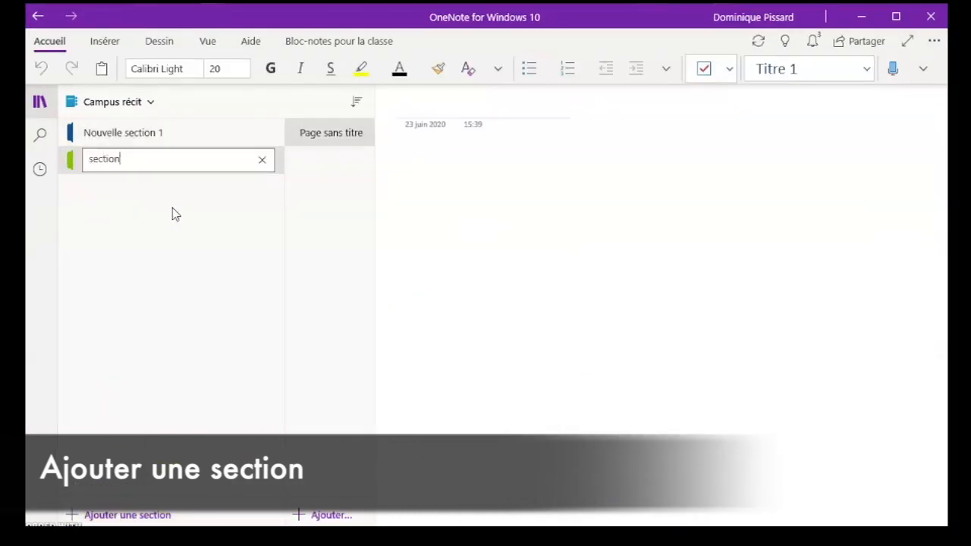
{"action": "key", "text": "Return"}
Rename the section "Nouvelle section 1" as "section 1".
{"action": "left_click", "coordinate": [138, 143]}
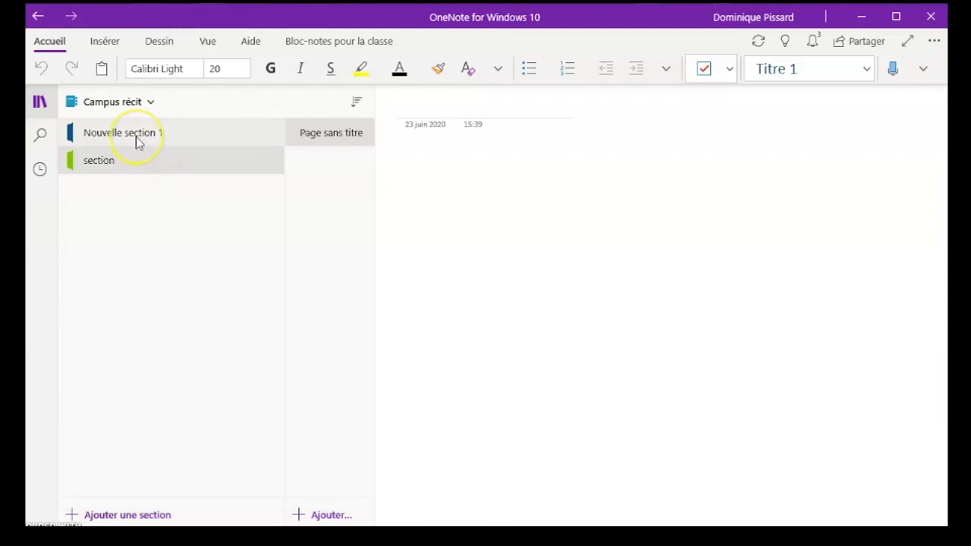
{"action": "right_click", "coordinate": [137, 140]}
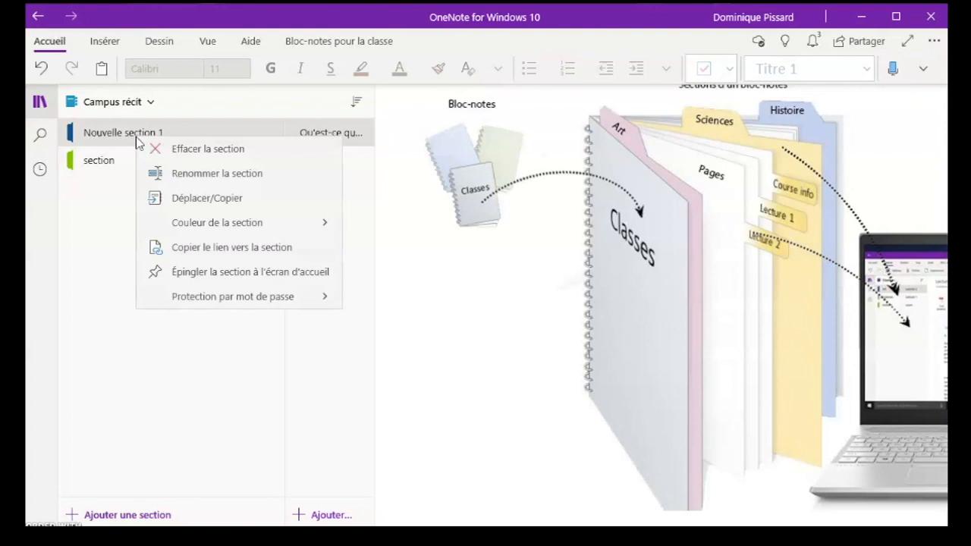
{"action": "left_click", "coordinate": [186, 176]}
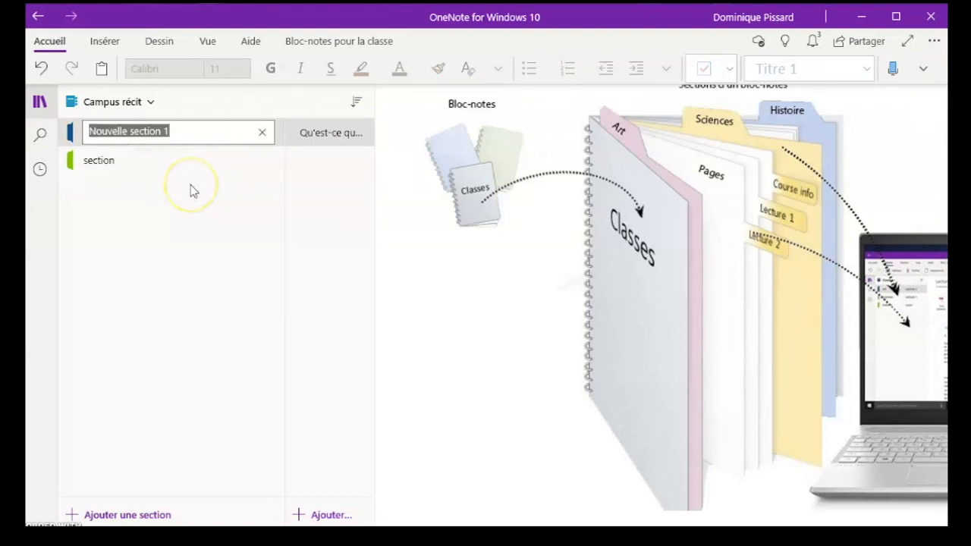
{"action": "type", "text": "section 1"}
{"action": "key", "text": "Return"}
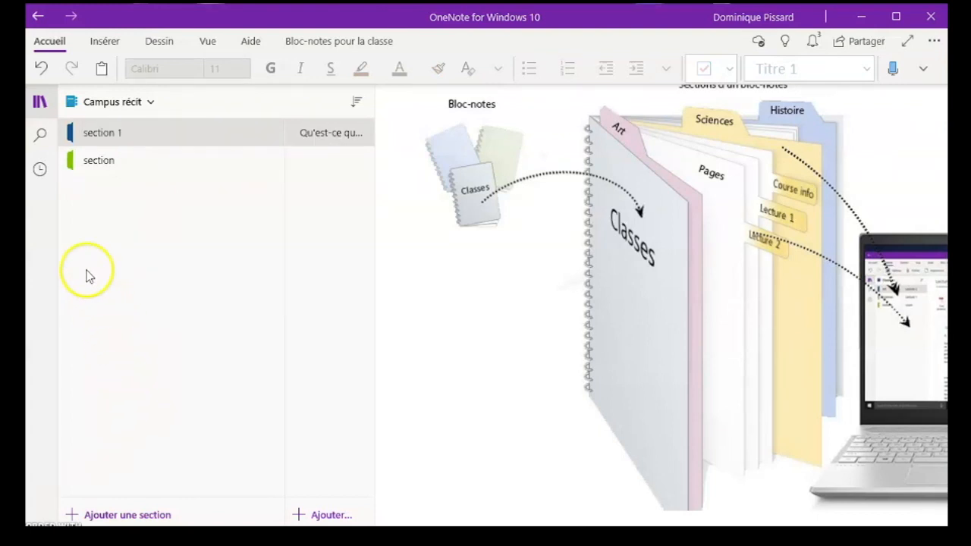
Change the colour of the section named "section" to yellow (Jaune).
{"action": "left_click", "coordinate": [97, 162]}
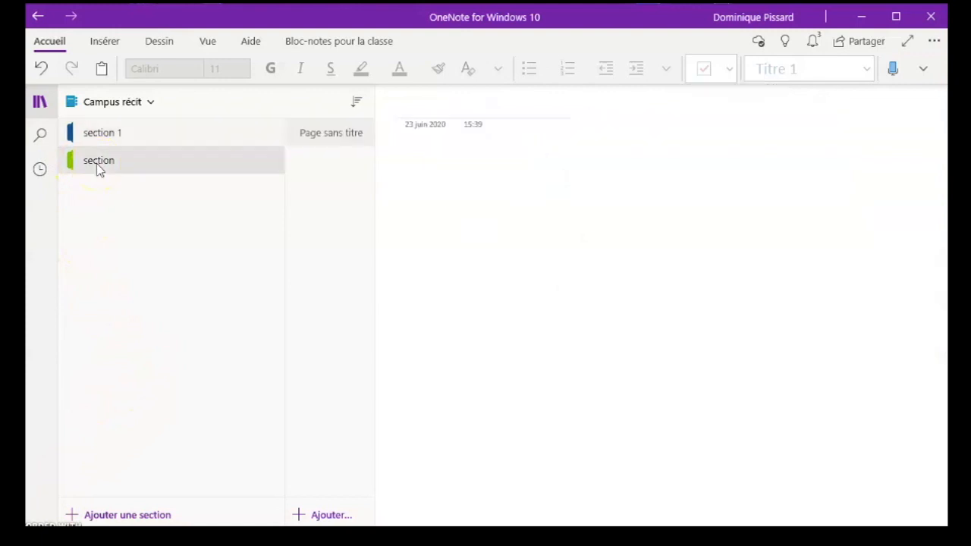
{"action": "right_click", "coordinate": [98, 162]}
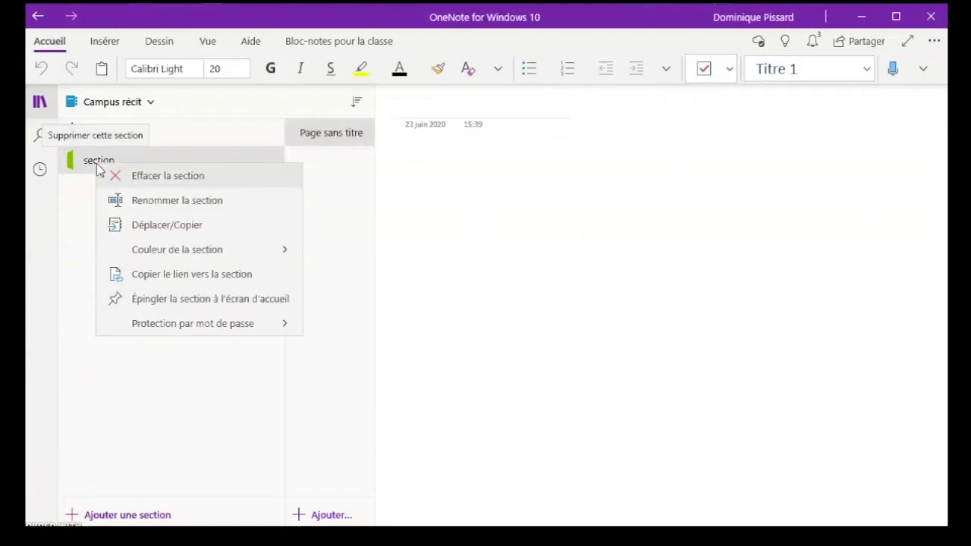
{"action": "left_click", "coordinate": [288, 256]}
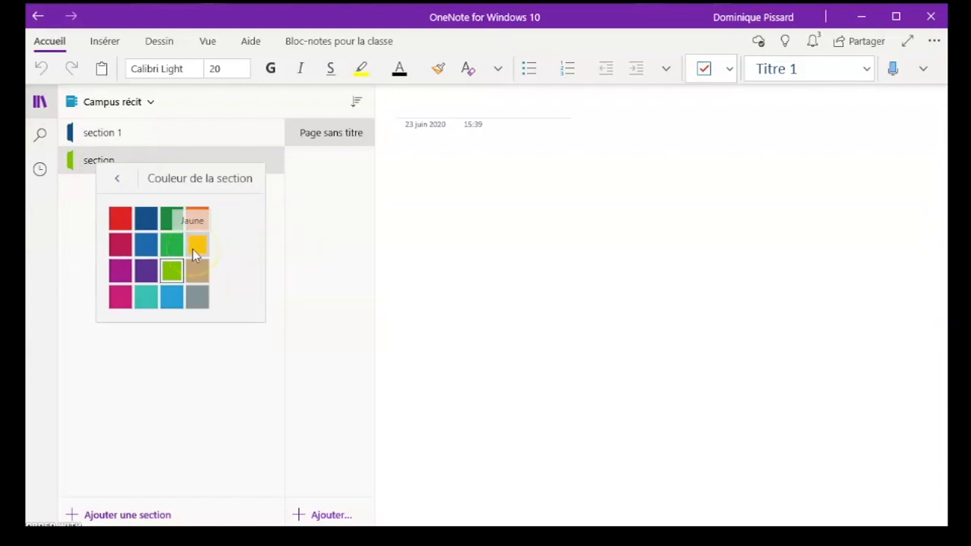
{"action": "left_click", "coordinate": [196, 244]}
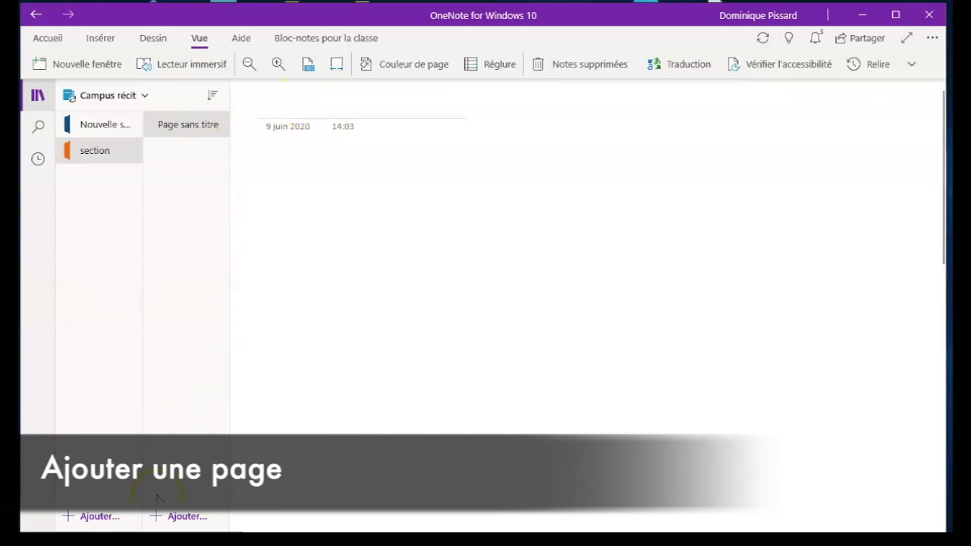
Add two new pages to "section" and title its first page "Titre de la page".
{"action": "left_click", "coordinate": [176, 510]}
{"action": "left_click", "coordinate": [175, 512]}
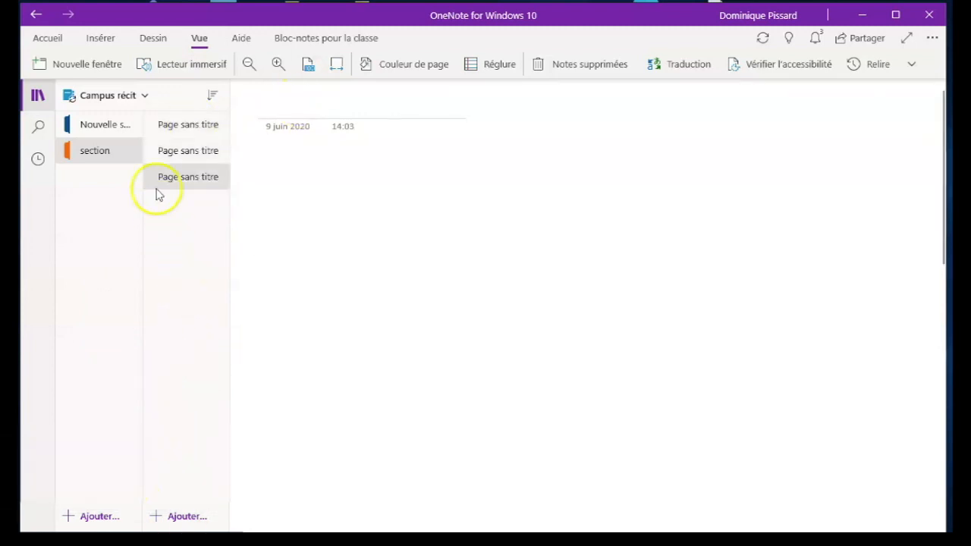
{"action": "left_click", "coordinate": [184, 129]}
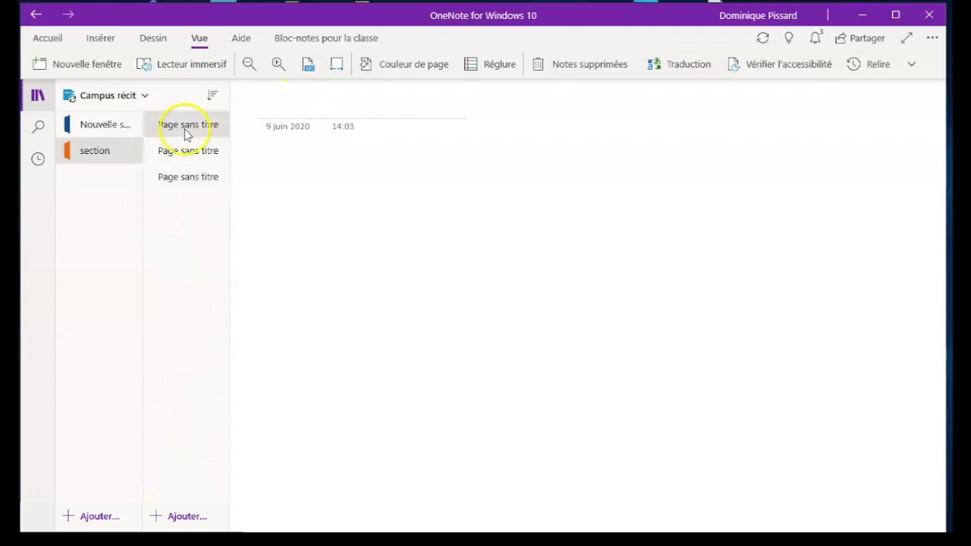
{"action": "left_click", "coordinate": [309, 108]}
{"action": "type", "text": "titres "}
{"action": "type", "text": "de la page"}
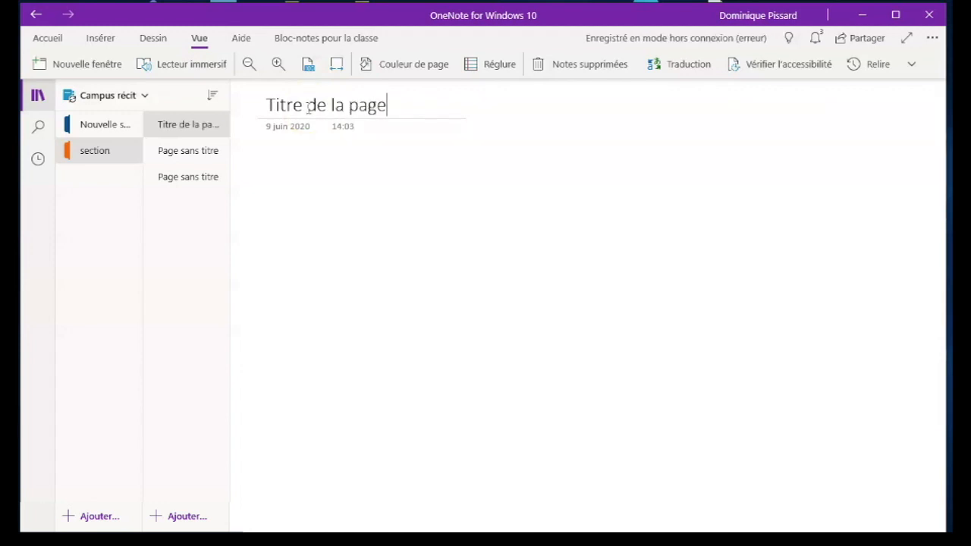
Delete the last untitled page of the section named "section".
{"action": "left_click", "coordinate": [194, 181]}
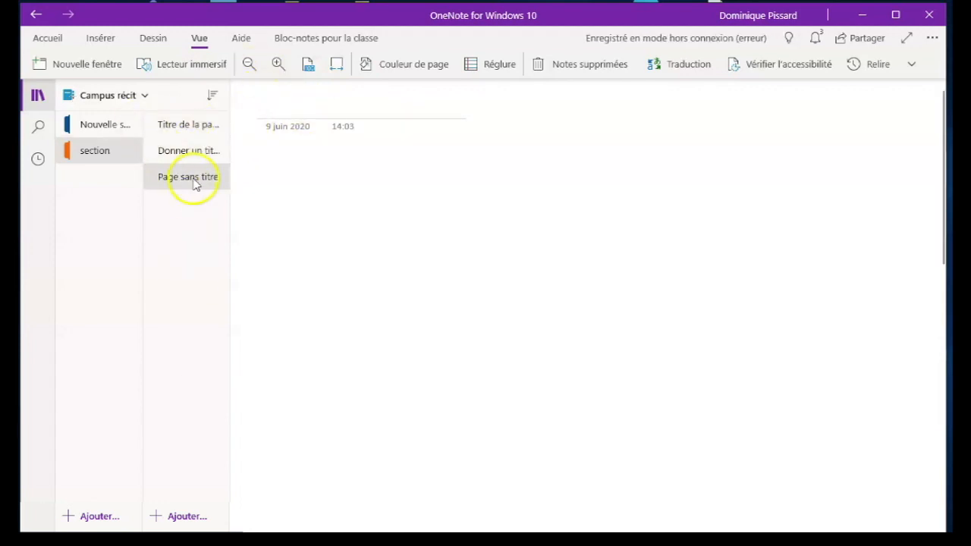
{"action": "right_click", "coordinate": [196, 186]}
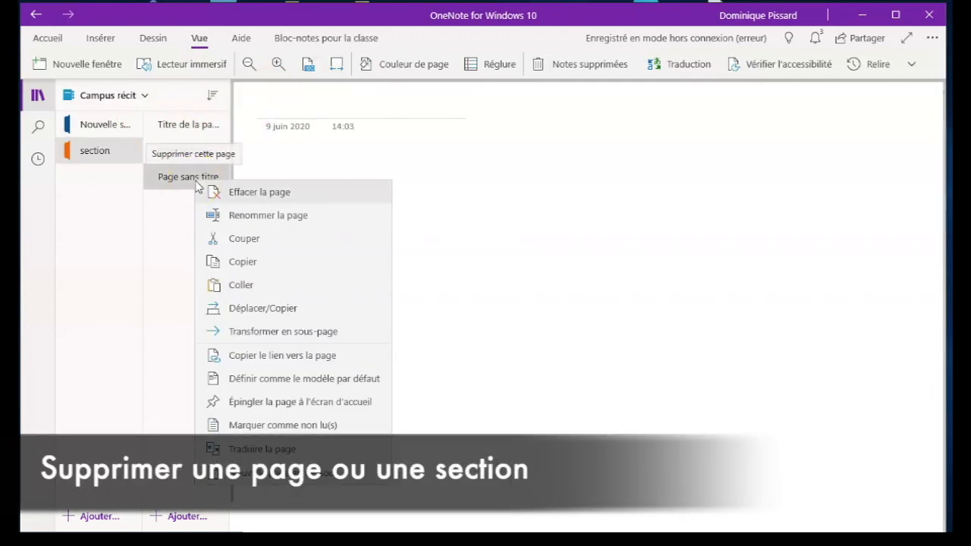
{"action": "left_click", "coordinate": [230, 197]}
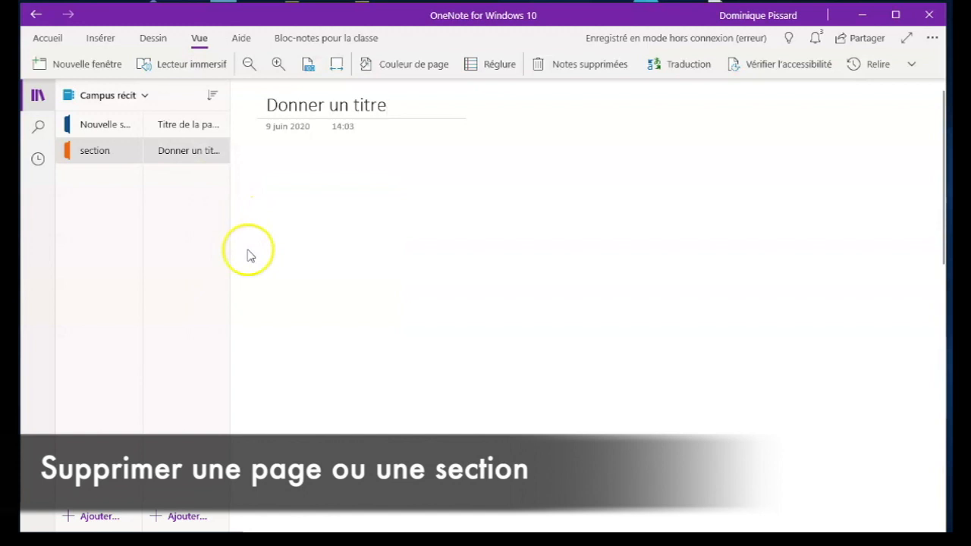
Delete the section named "section", agreeing to move it to the deleted notes.
{"action": "right_click", "coordinate": [97, 164]}
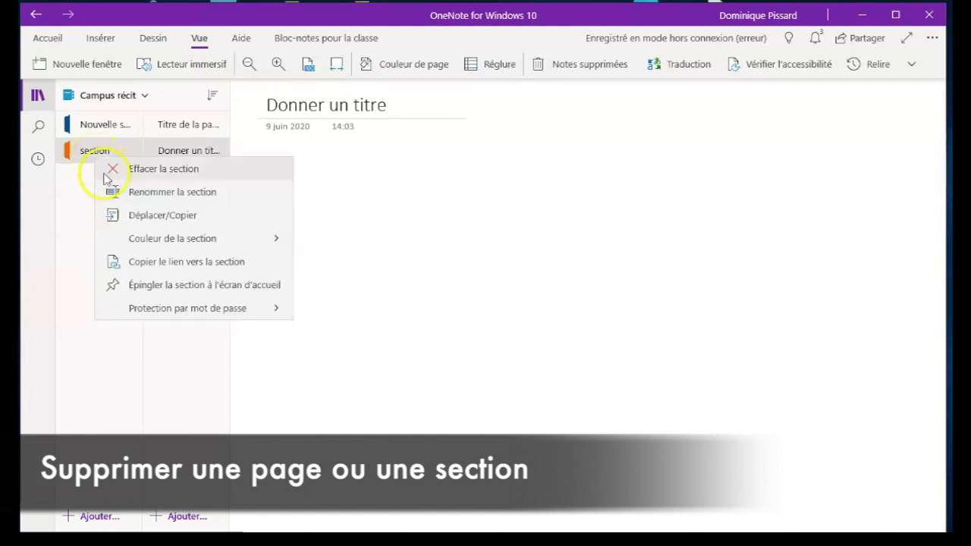
{"action": "left_click", "coordinate": [108, 173]}
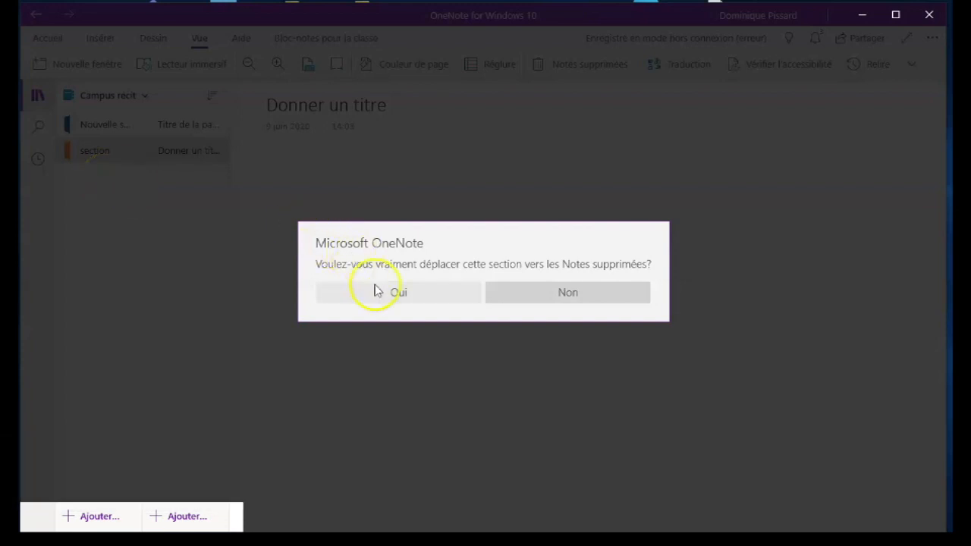
{"action": "left_click", "coordinate": [394, 293]}
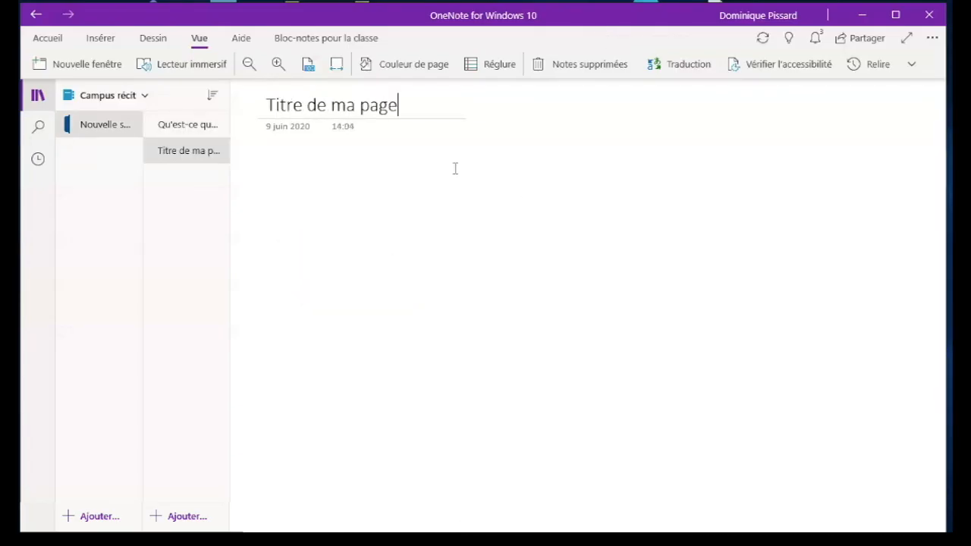
Turn the page "Titre de ma page" into a subpage and add new untitled pages beneath it.
{"action": "right_click", "coordinate": [190, 155]}
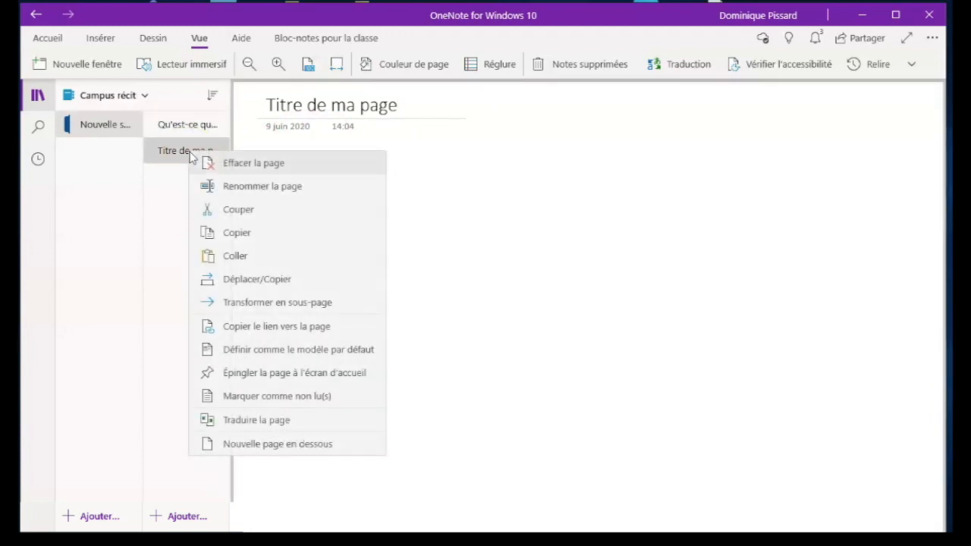
{"action": "left_click", "coordinate": [262, 305]}
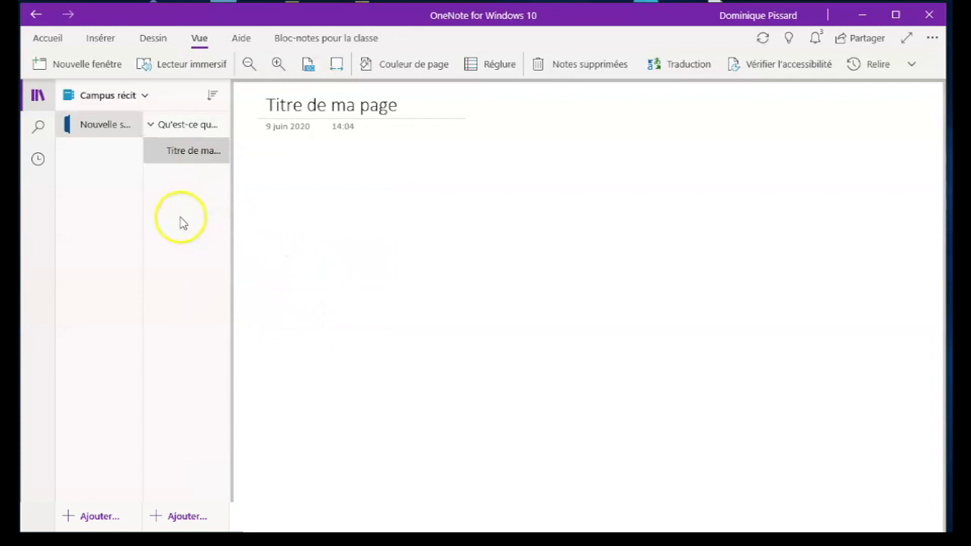
{"action": "left_click", "coordinate": [183, 514]}
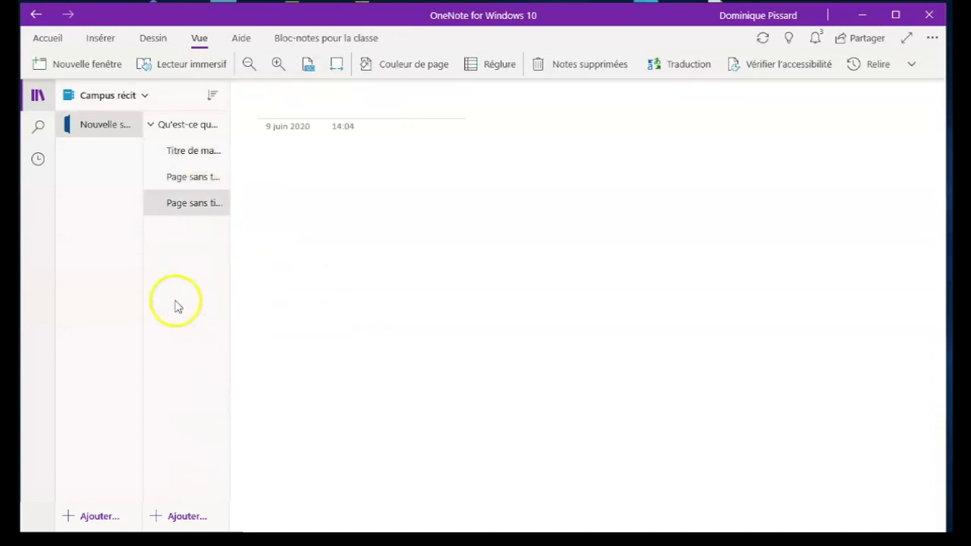
Collapse the subpages under "Qu'est-ce que OneNote ?" and add a page titled "Kl;lk".
{"action": "left_click", "coordinate": [174, 129]}
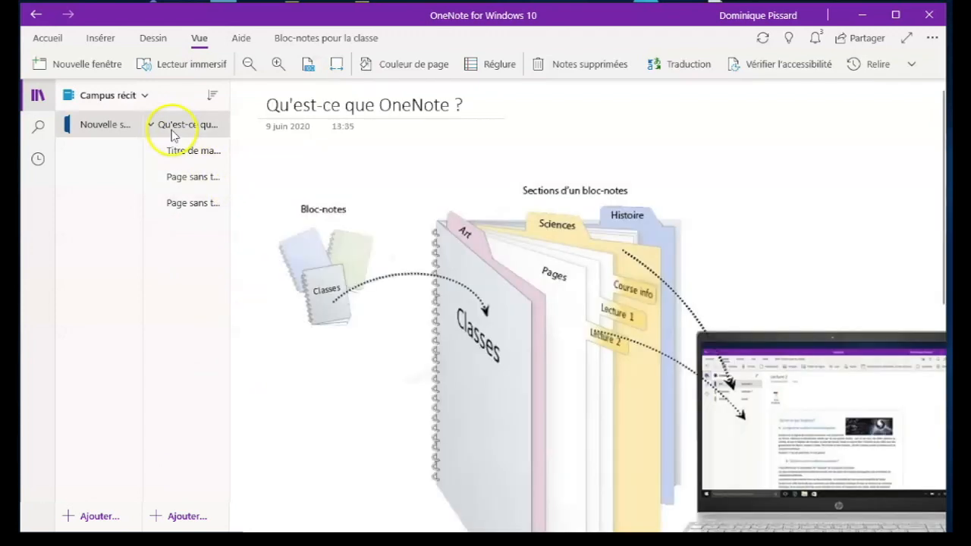
{"action": "left_click", "coordinate": [151, 126]}
{"action": "left_click", "coordinate": [182, 516]}
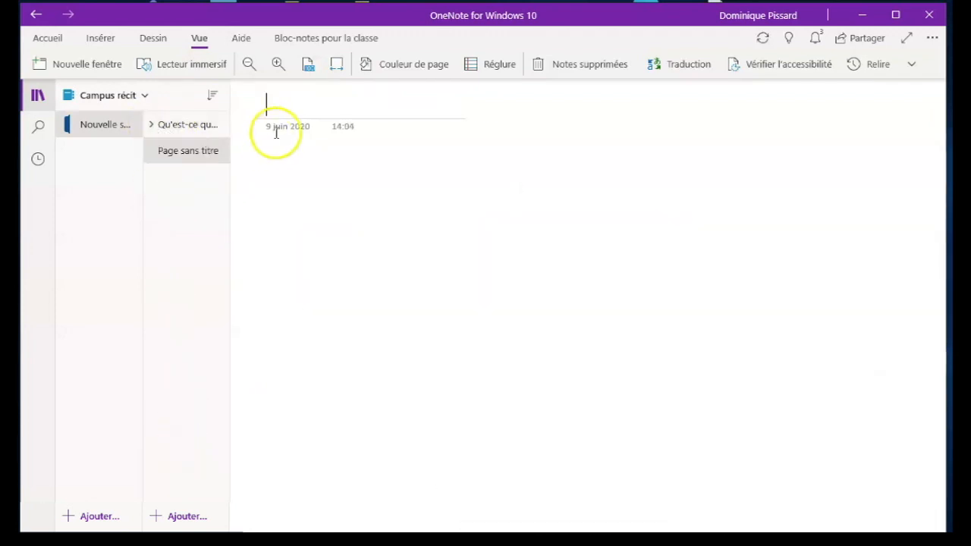
{"action": "type", "text": "Kl;lk"}
{"action": "left_click", "coordinate": [184, 126]}
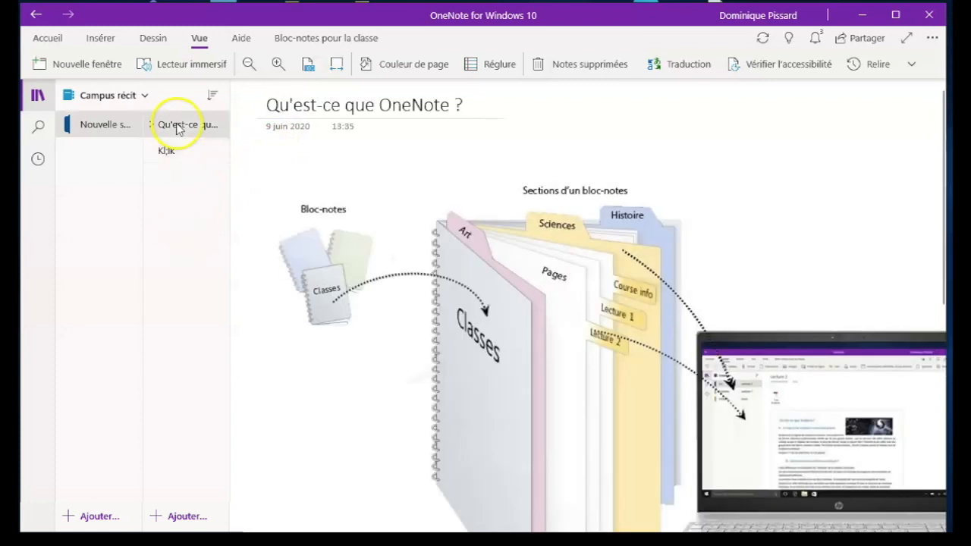
Delete the page titled "Kl;lk".
{"action": "left_click", "coordinate": [167, 158]}
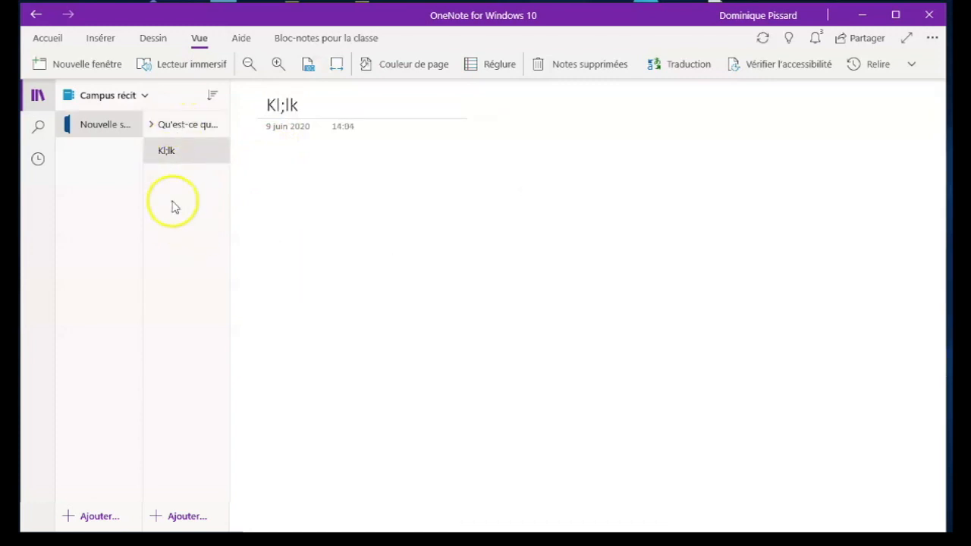
{"action": "right_click", "coordinate": [182, 154]}
{"action": "left_click", "coordinate": [199, 161]}
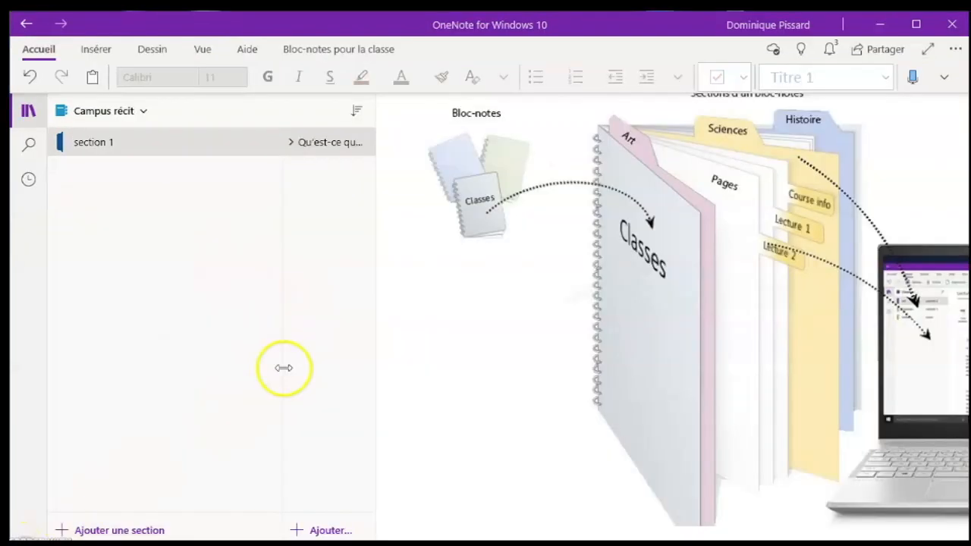
Narrow the section list and add a page titled "Modèle de page" to section 1.
{"action": "left_click_drag", "start_coordinate": [281, 369], "coordinate": [134, 369]}
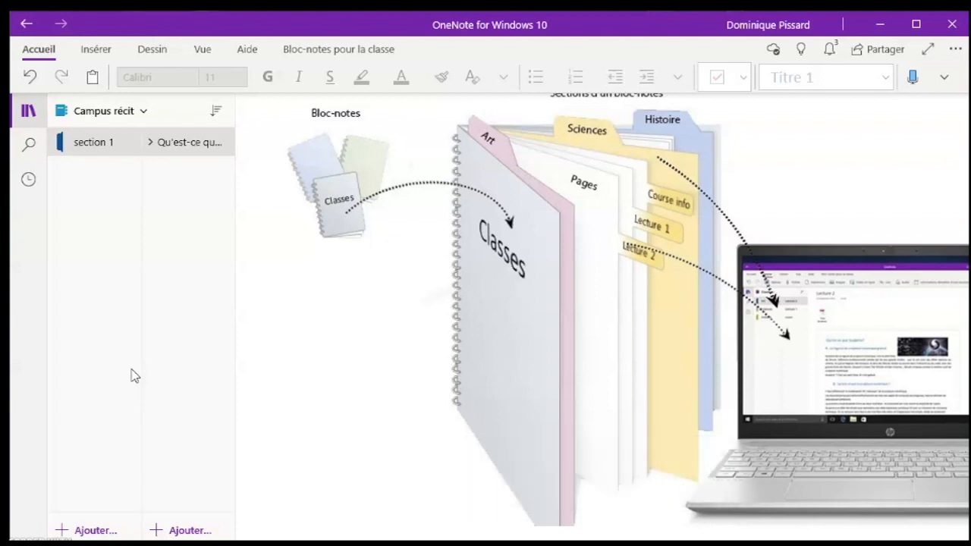
{"action": "left_click", "coordinate": [178, 530]}
{"action": "left_click", "coordinate": [281, 118]}
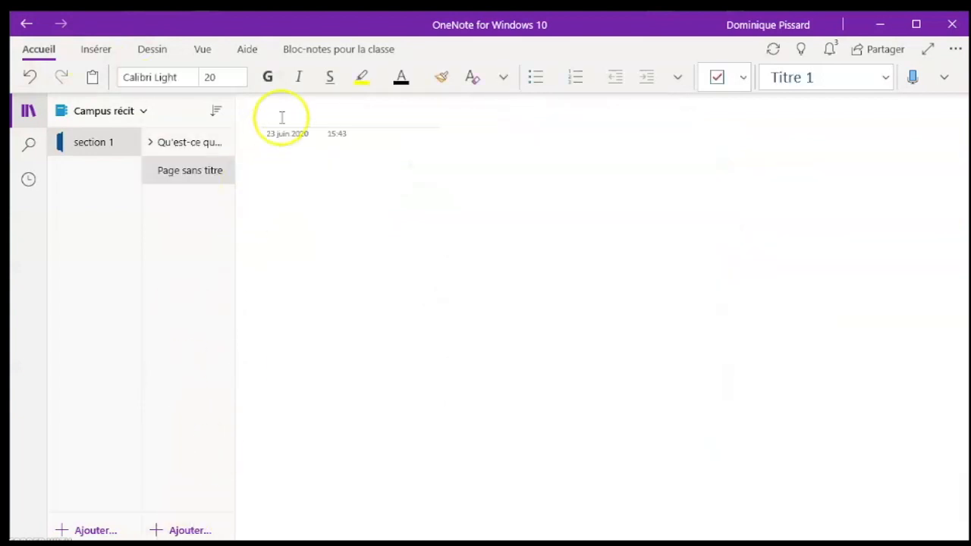
{"action": "type", "text": "modèle de pa"}
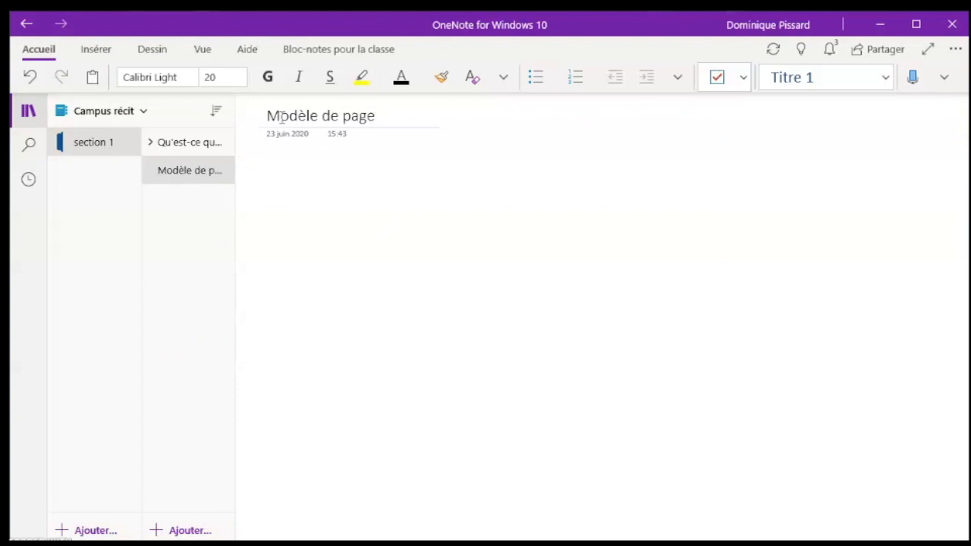
{"action": "key", "text": "Return"}
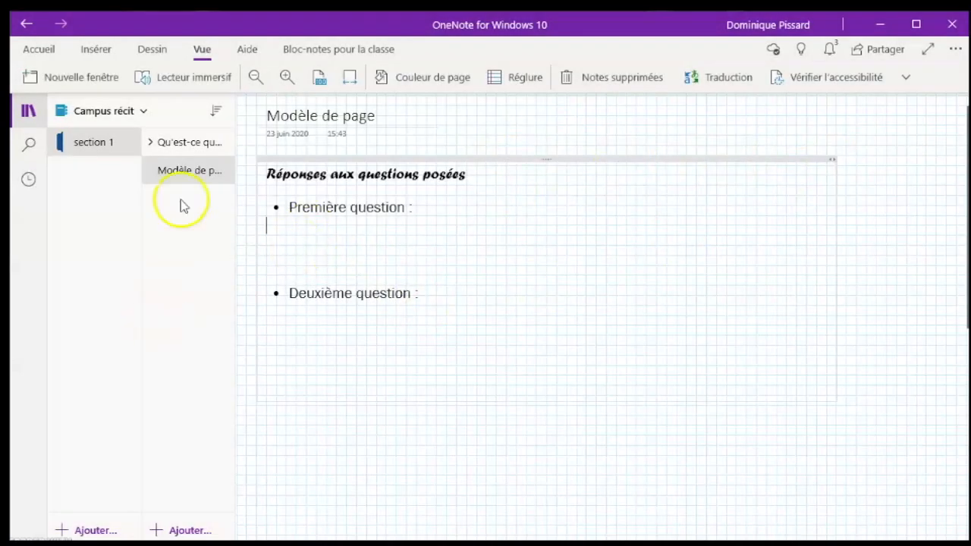
Define the page "Modèle de page" as the default page template.
{"action": "left_click", "coordinate": [39, 50]}
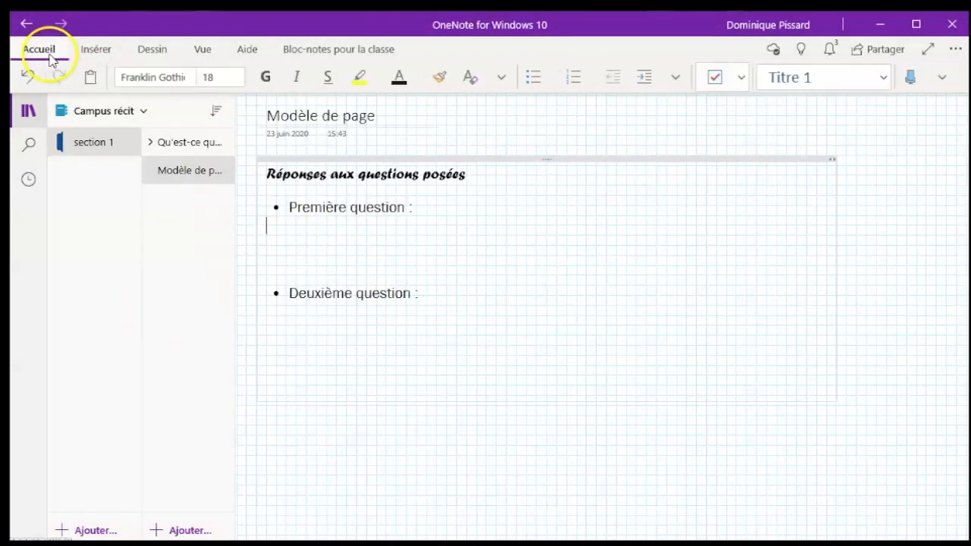
{"action": "right_click", "coordinate": [178, 177]}
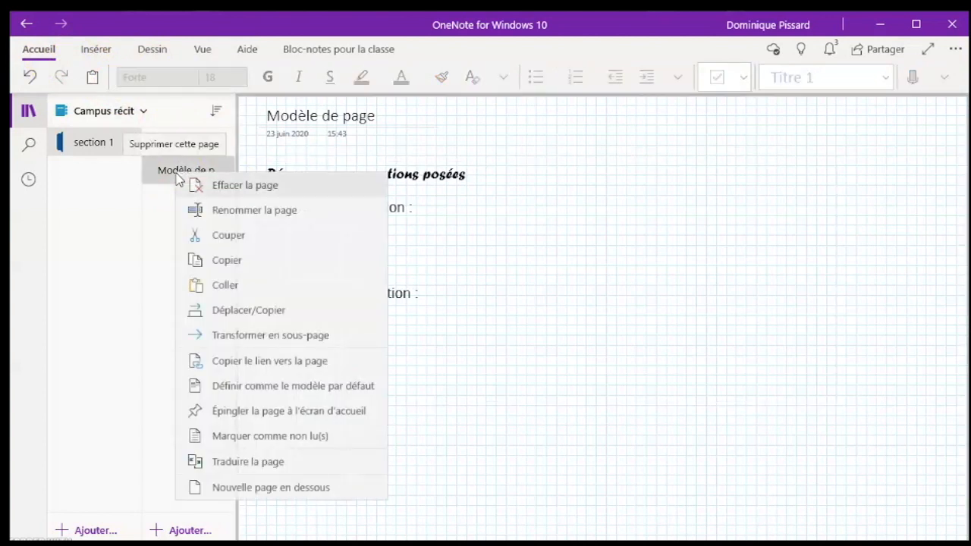
{"action": "left_click", "coordinate": [258, 388]}
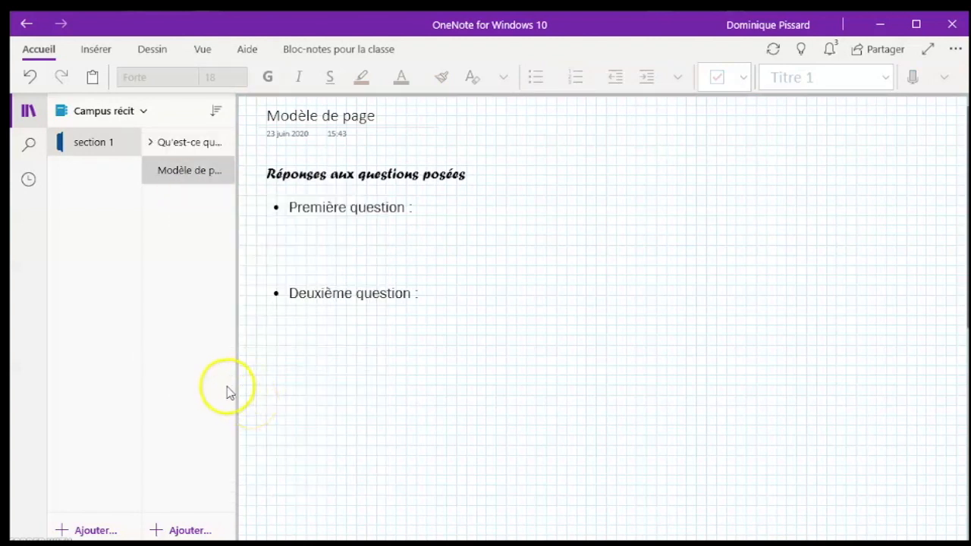
Add two pages based on the default template to section 1.
{"action": "left_click", "coordinate": [187, 531]}
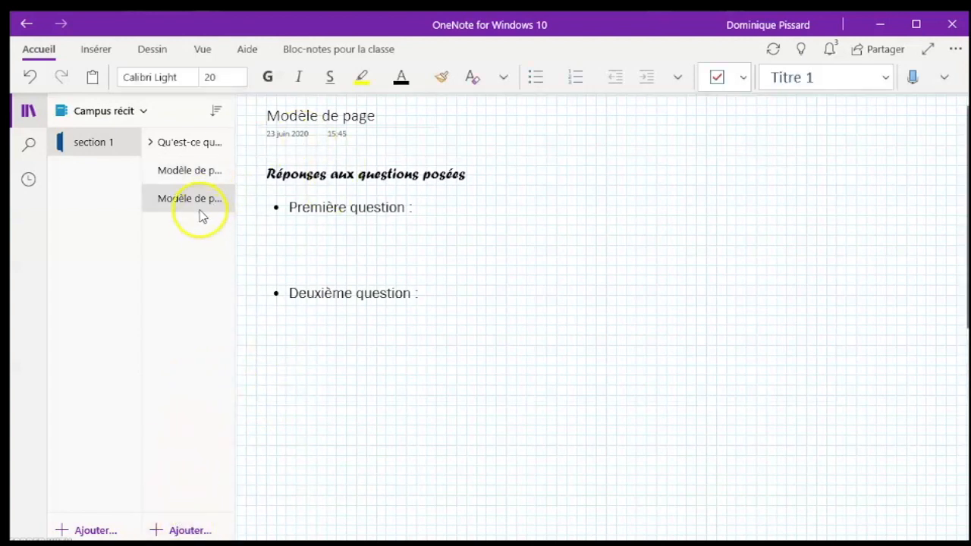
{"action": "left_click", "coordinate": [191, 529]}
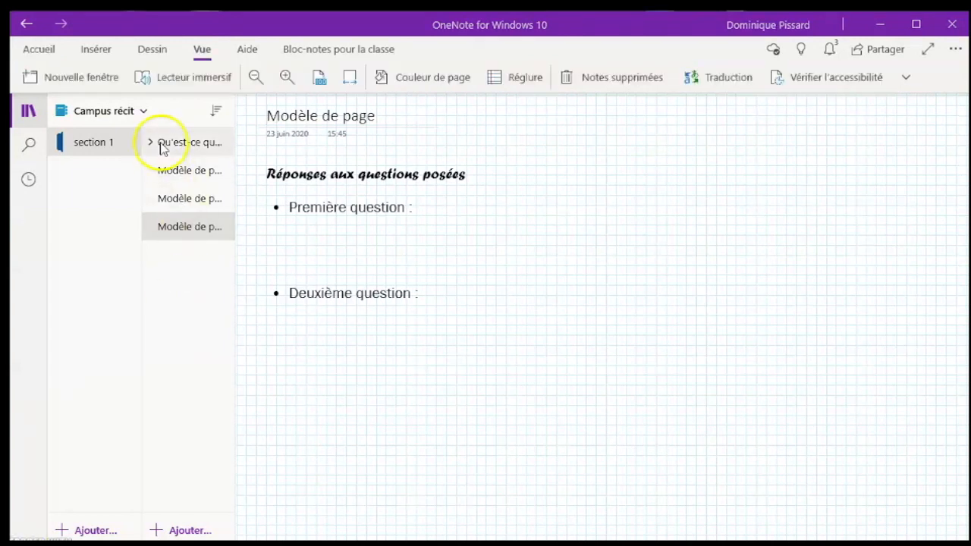
Add a section named "section 2" and create two extra blank pages in it.
{"action": "left_click", "coordinate": [96, 532]}
{"action": "type", "text": "section"}
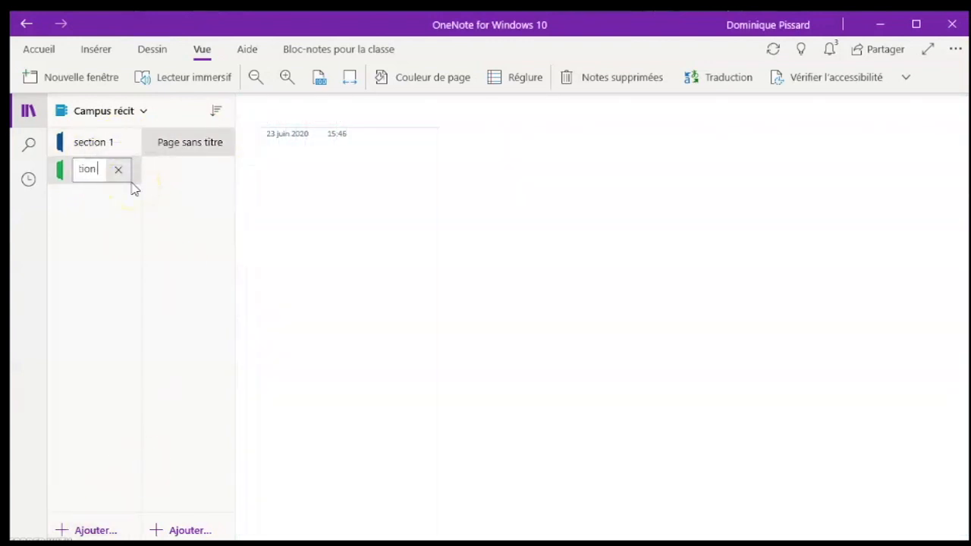
{"action": "type", "text": " 2"}
{"action": "key", "text": "Return"}
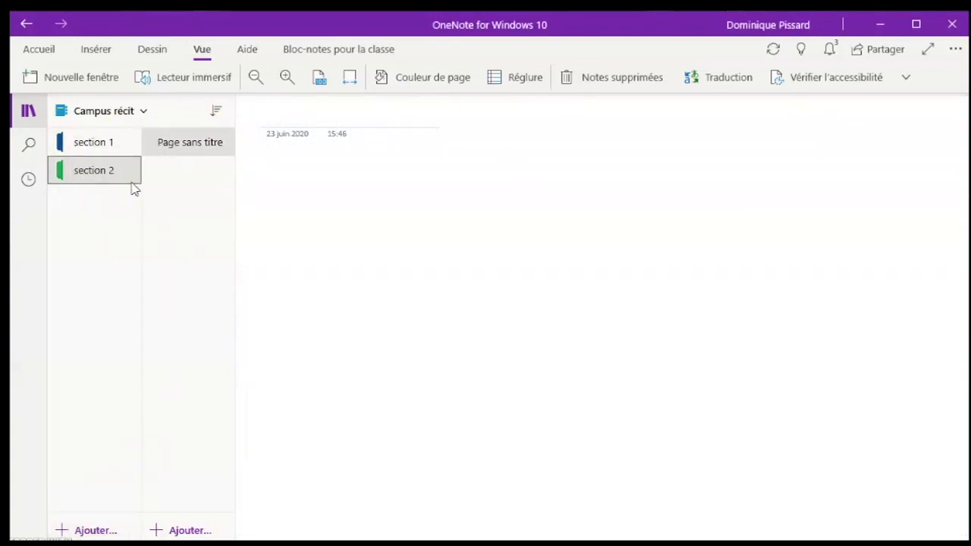
{"action": "left_click", "coordinate": [186, 531]}
{"action": "left_click", "coordinate": [187, 525]}
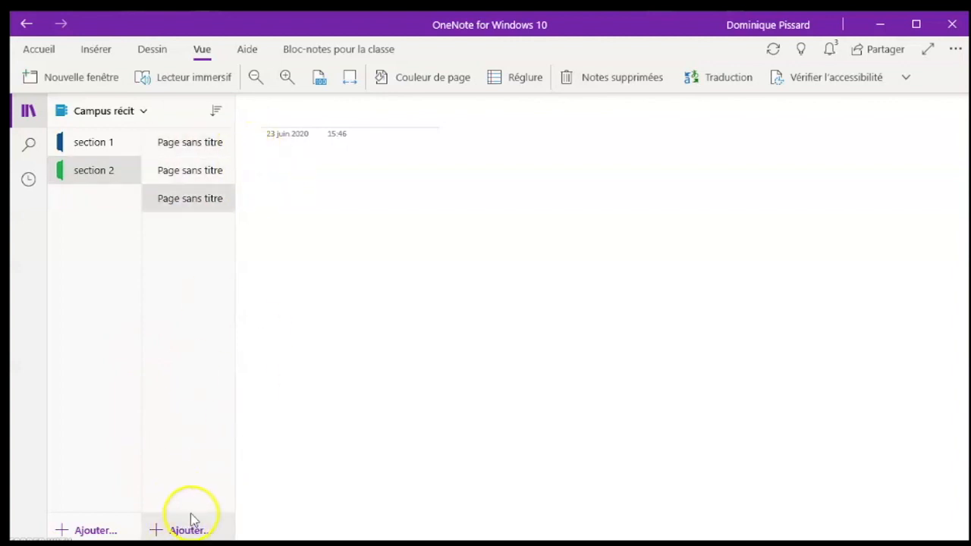
Add another page to section 1 and clear its grid lines, title and template text.
{"action": "left_click", "coordinate": [116, 150]}
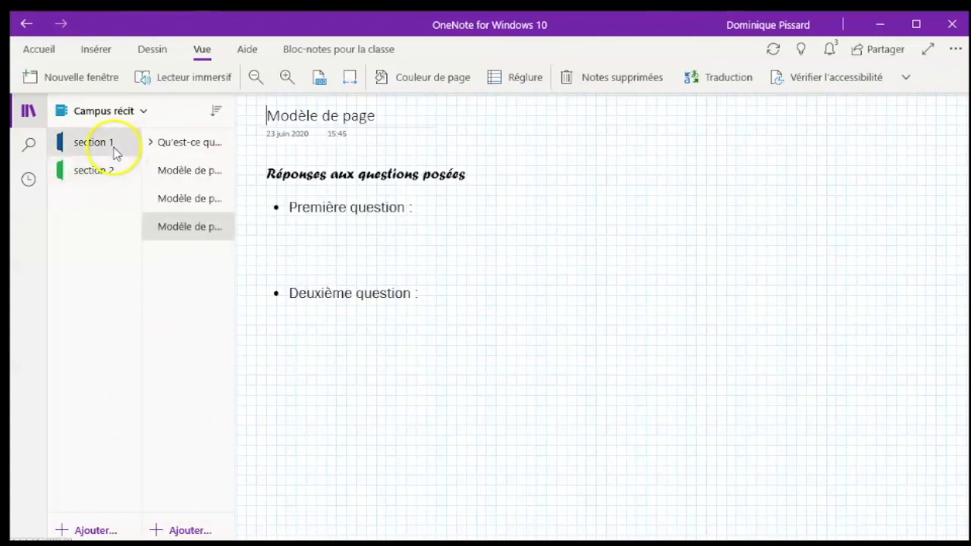
{"action": "left_click", "coordinate": [174, 529]}
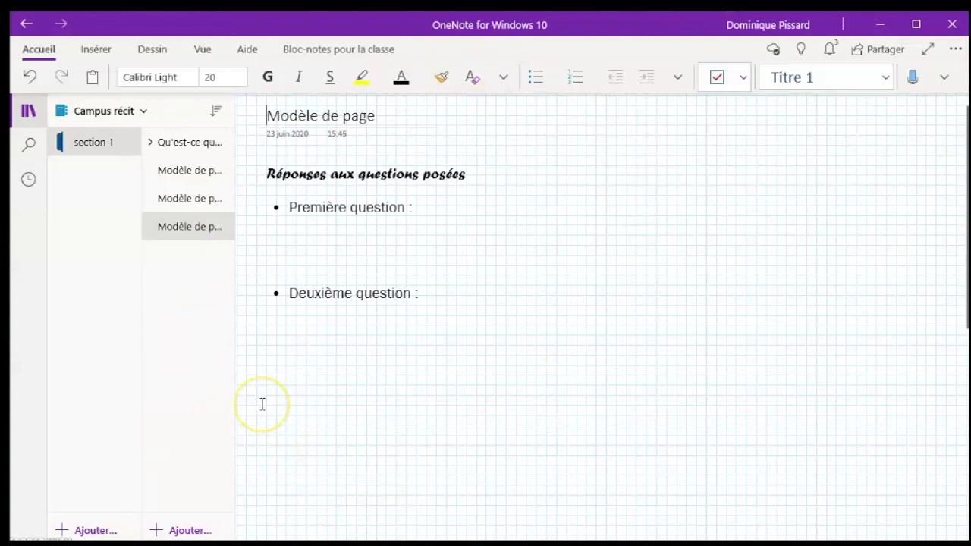
{"action": "left_click", "coordinate": [174, 251]}
{"action": "left_click", "coordinate": [202, 49]}
{"action": "left_click", "coordinate": [516, 77]}
{"action": "left_click", "coordinate": [515, 247]}
{"action": "left_click_drag", "start_coordinate": [267, 116], "coordinate": [382, 119]}
{"action": "key", "text": "Delete"}
{"action": "left_click", "coordinate": [312, 276]}
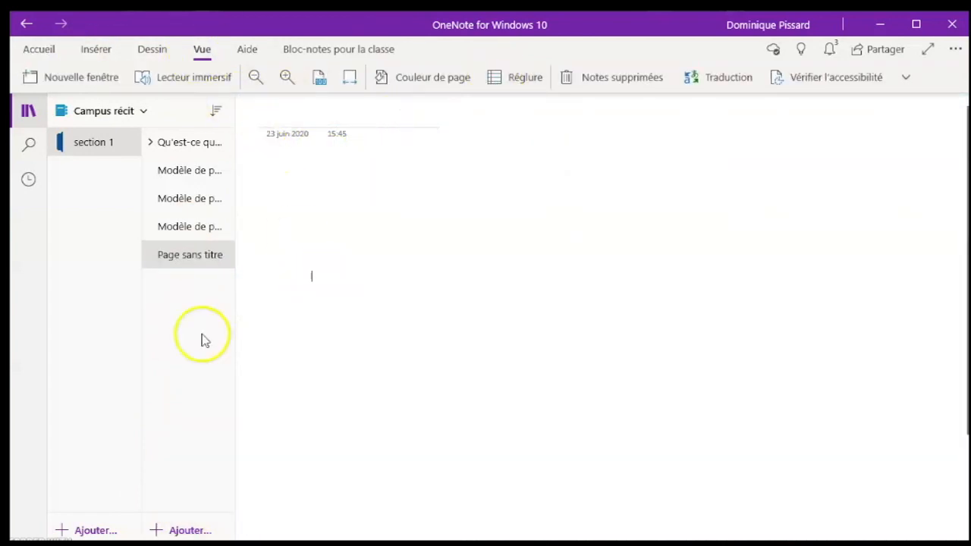
Define the blank untitled page as the default template and add a page to section 1.
{"action": "right_click", "coordinate": [179, 257]}
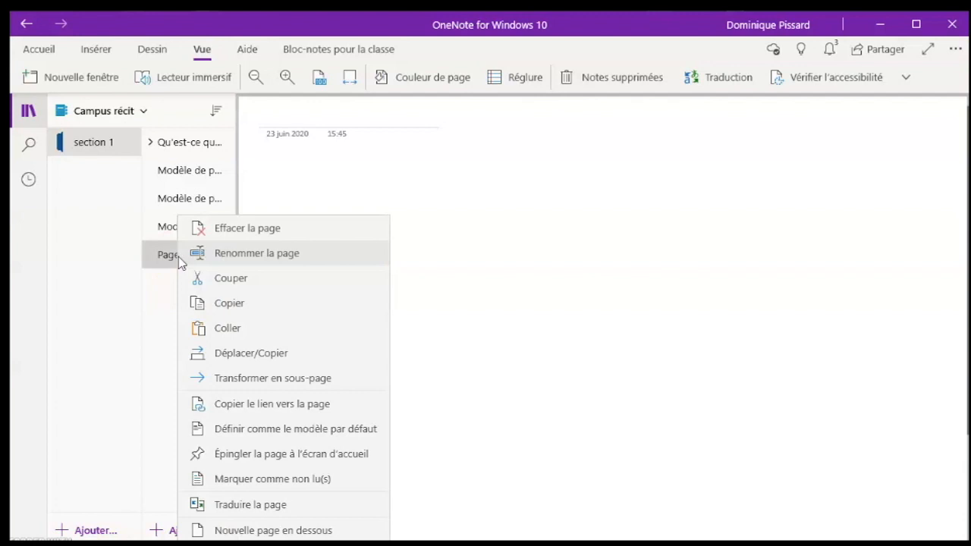
{"action": "left_click", "coordinate": [236, 437]}
{"action": "left_click", "coordinate": [416, 314]}
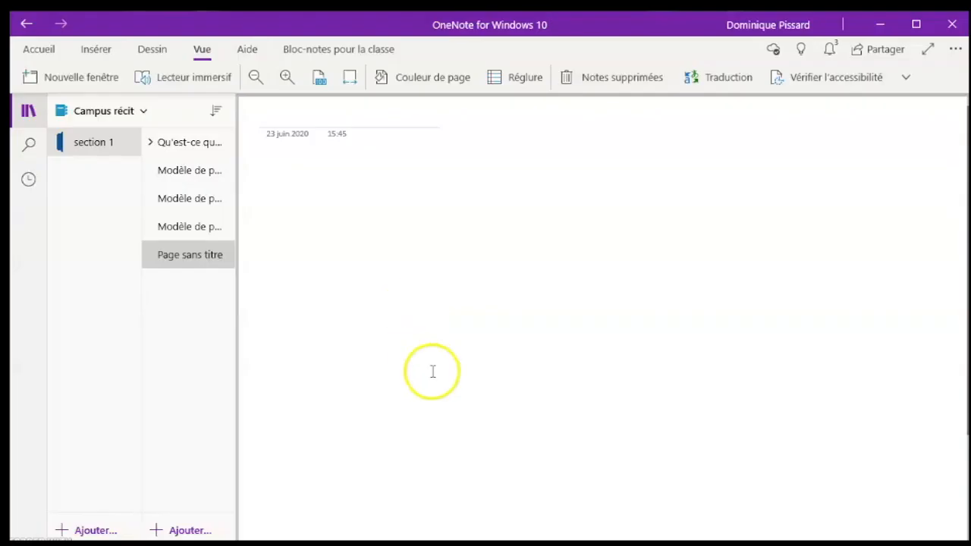
{"action": "left_click", "coordinate": [182, 531]}
{"action": "left_click", "coordinate": [262, 395]}
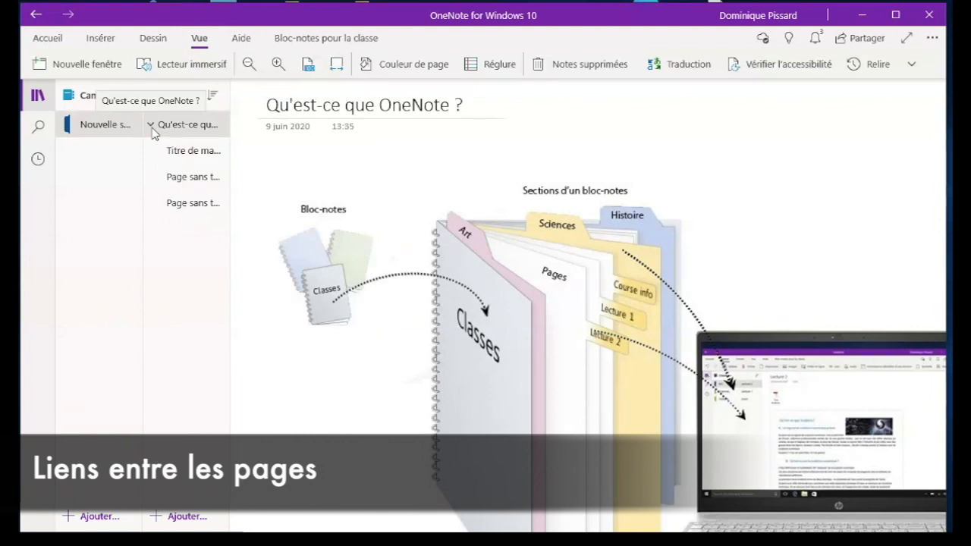
On the subpage "Titre de ma page", write "Lien vers ma page générale" and select that text.
{"action": "left_click", "coordinate": [165, 150]}
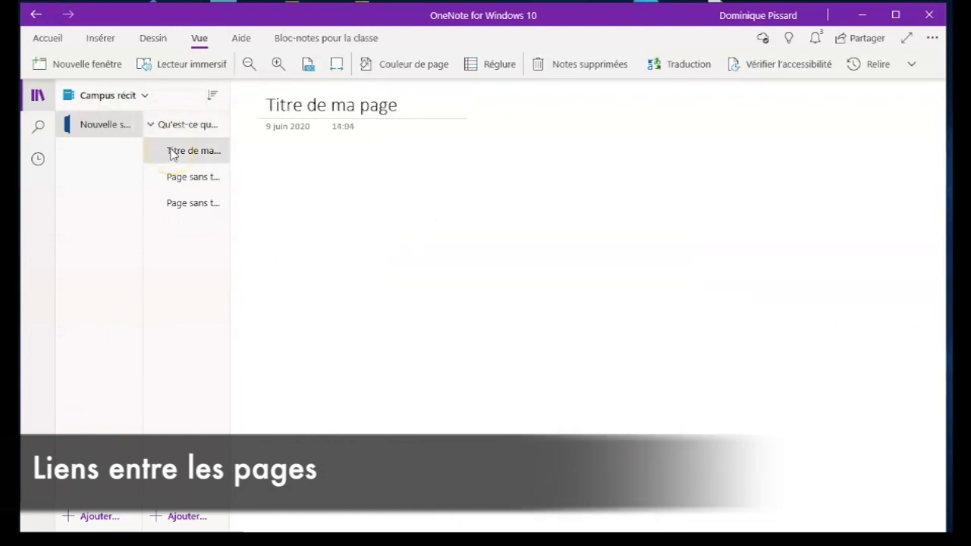
{"action": "left_click", "coordinate": [310, 182]}
{"action": "type", "text": "Lien vers ma page générale"}
{"action": "key", "text": "ctrl+a"}
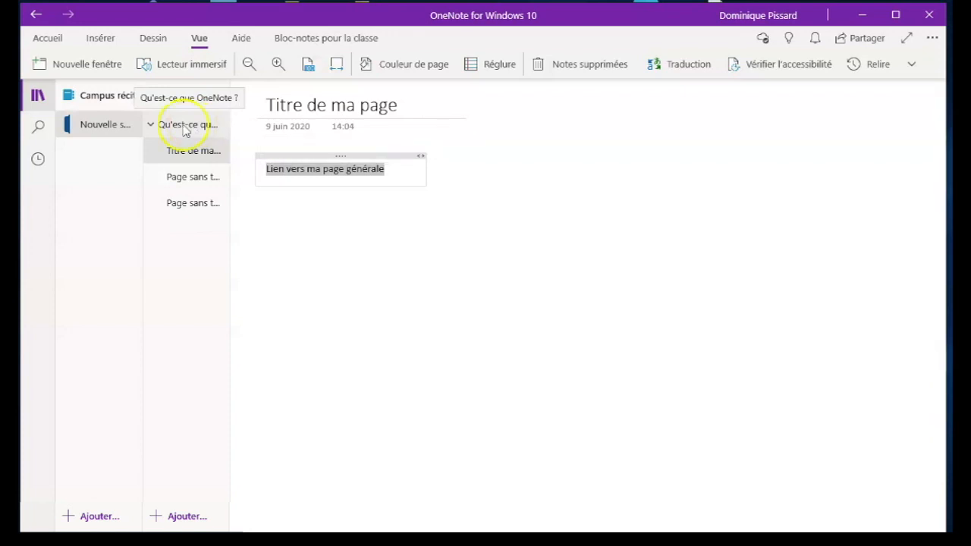
Copy the link to the page "Qu'est-ce que OneNote ?".
{"action": "left_click", "coordinate": [189, 126]}
{"action": "right_click", "coordinate": [184, 131]}
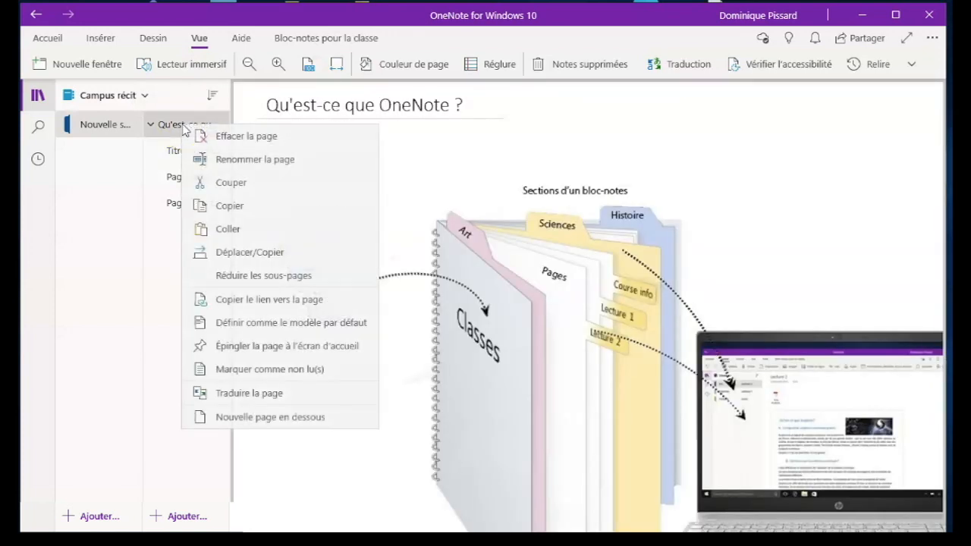
{"action": "left_click", "coordinate": [227, 302]}
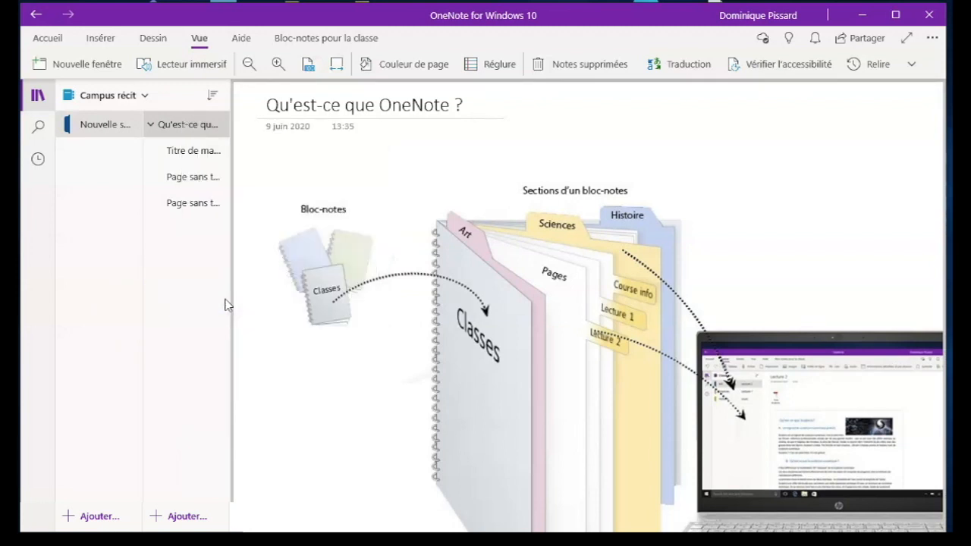
Turn the selected text on "Titre de ma page" into a hyperlink with the copied page address and follow it.
{"action": "left_click", "coordinate": [193, 153]}
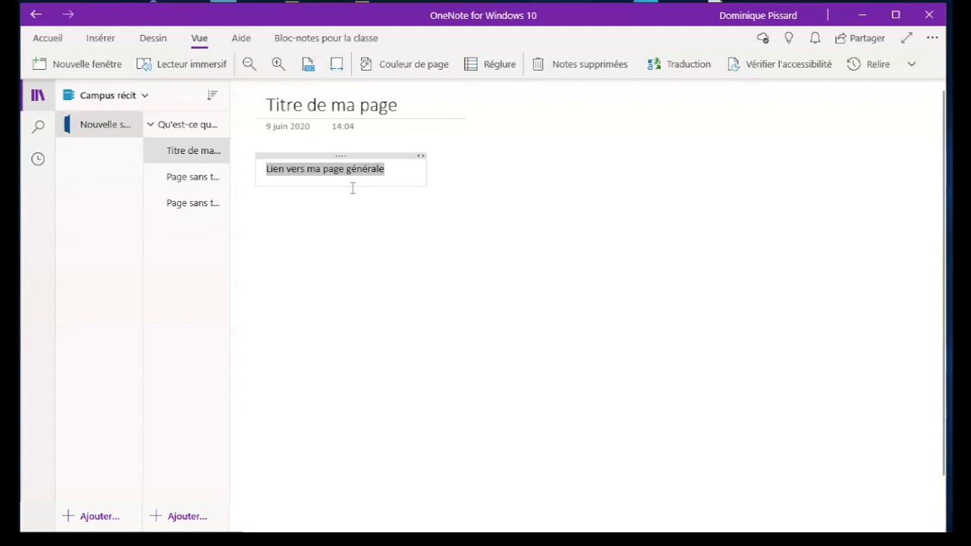
{"action": "key", "text": "ctrl+k"}
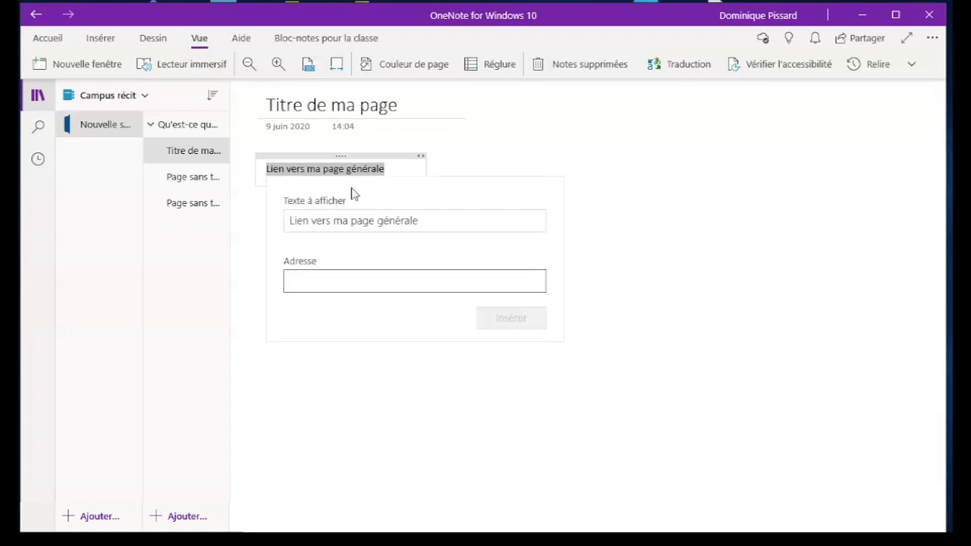
{"action": "key", "text": "ctrl+v"}
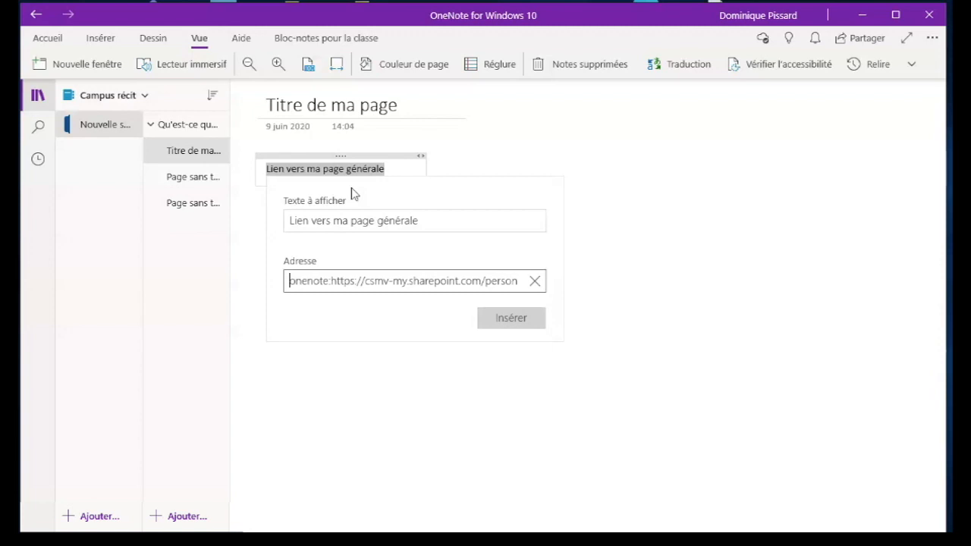
{"action": "left_click", "coordinate": [499, 320]}
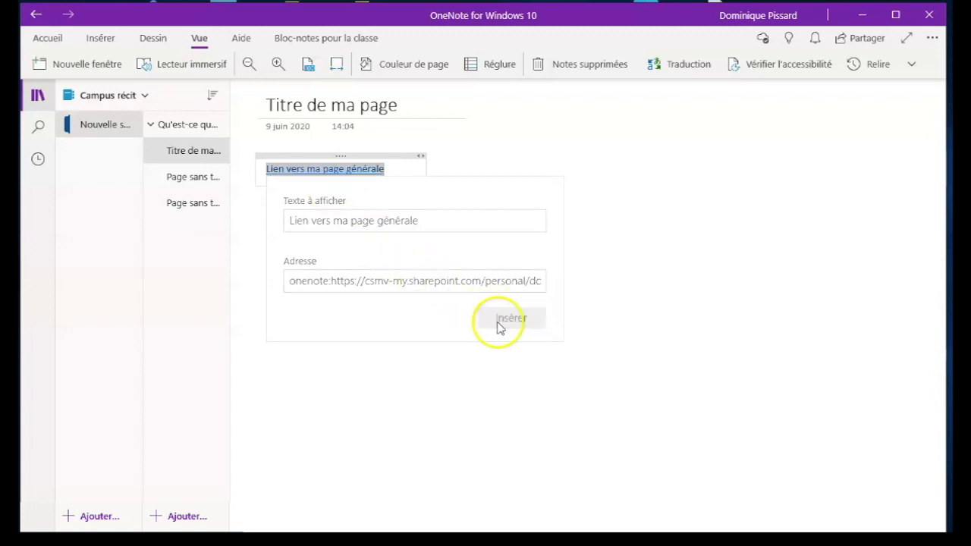
{"action": "left_click", "coordinate": [390, 277]}
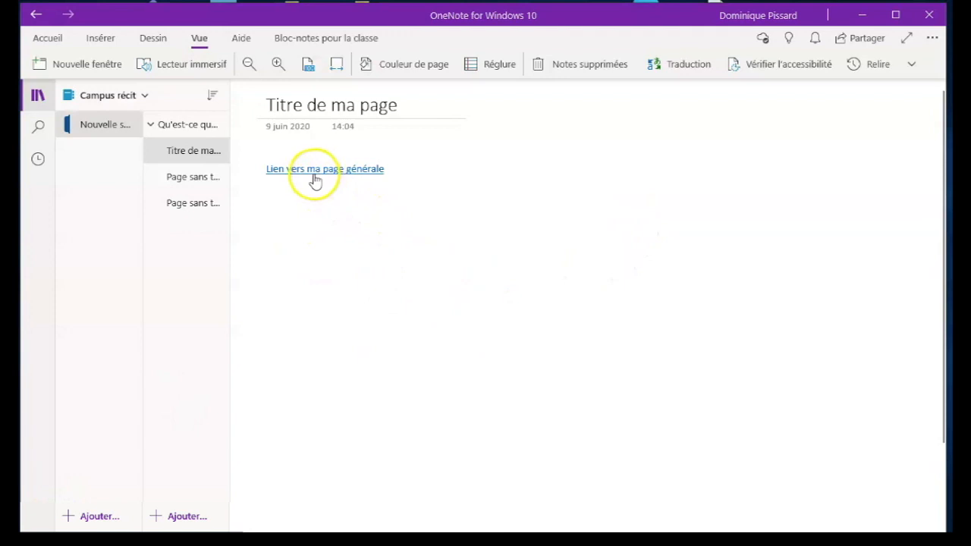
{"action": "left_click", "coordinate": [298, 175]}
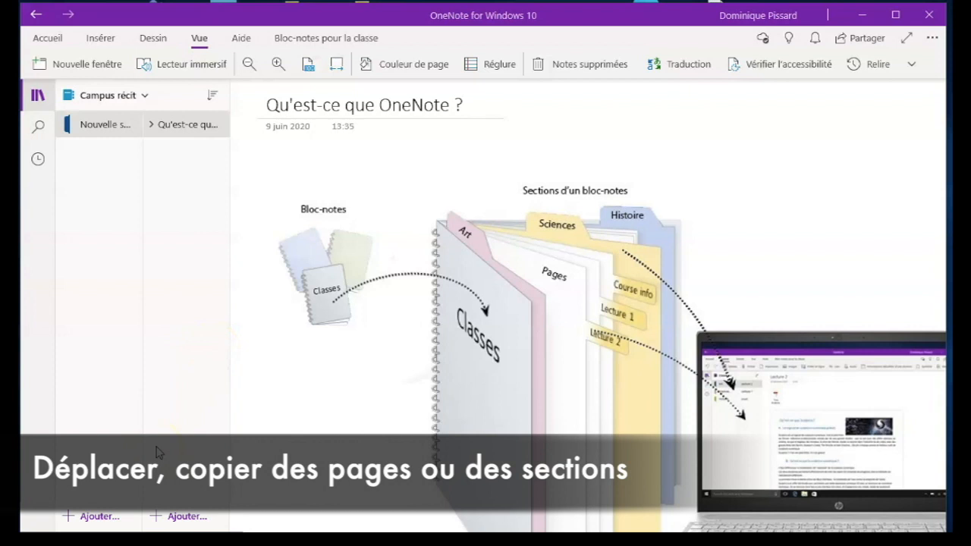
Add a section named "section test" to the Campus récit notebook.
{"action": "left_click", "coordinate": [98, 516]}
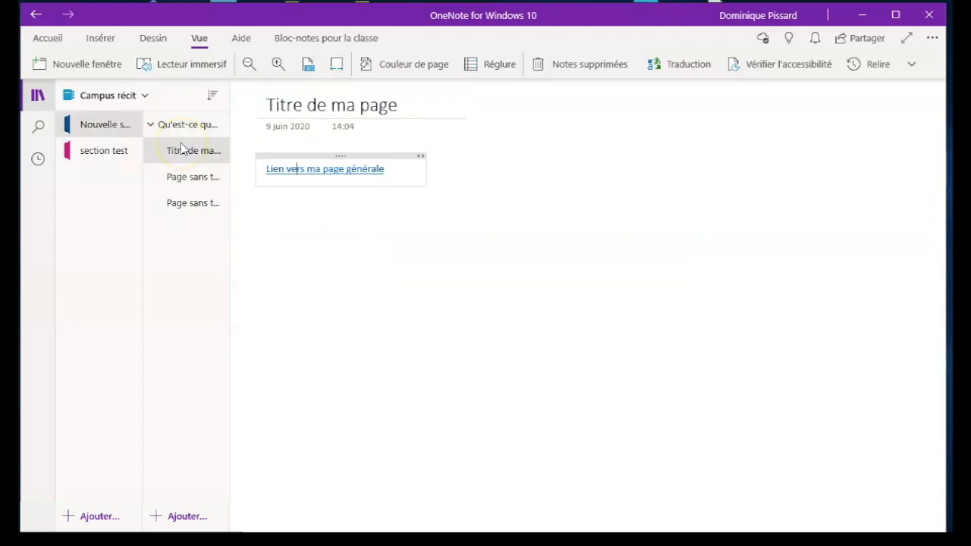
Start moving or copying the page "Titre de ma page" and choose "Nouvelle section 1" in the campus récit 2 notebook as destination.
{"action": "left_click", "coordinate": [174, 157]}
{"action": "right_click", "coordinate": [175, 157]}
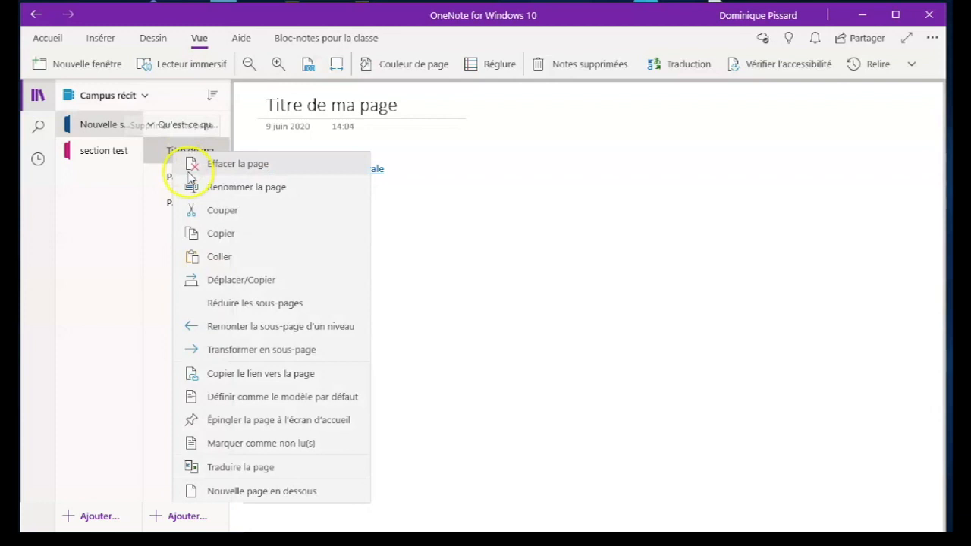
{"action": "left_click", "coordinate": [241, 279]}
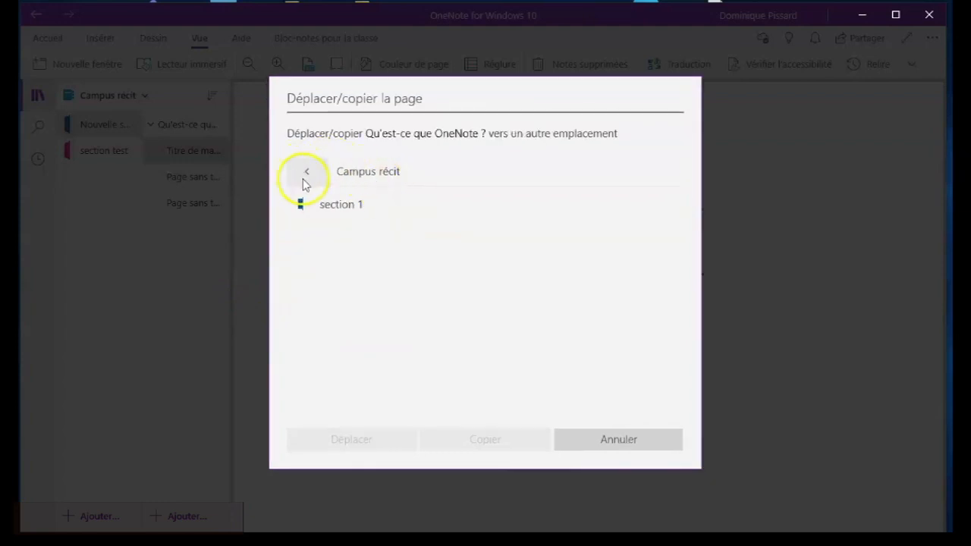
{"action": "left_click", "coordinate": [305, 173]}
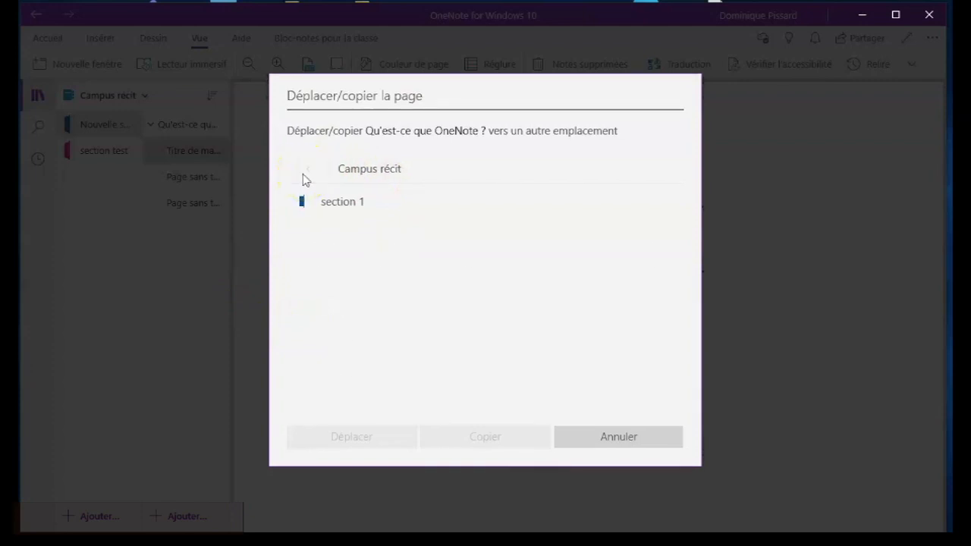
{"action": "scroll", "coordinate": [417, 326], "scroll_direction": "down", "scroll_amount": 5}
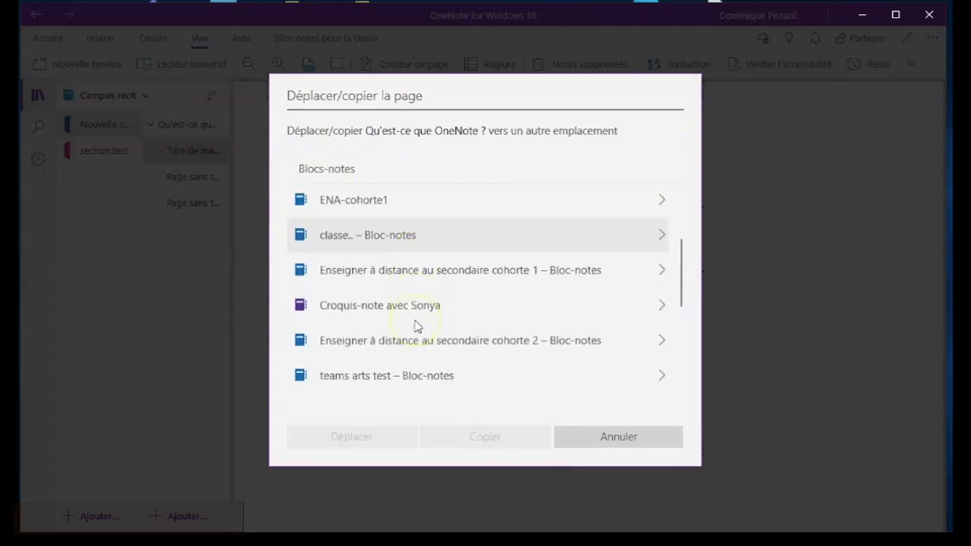
{"action": "scroll", "coordinate": [417, 326], "scroll_direction": "down", "scroll_amount": 5}
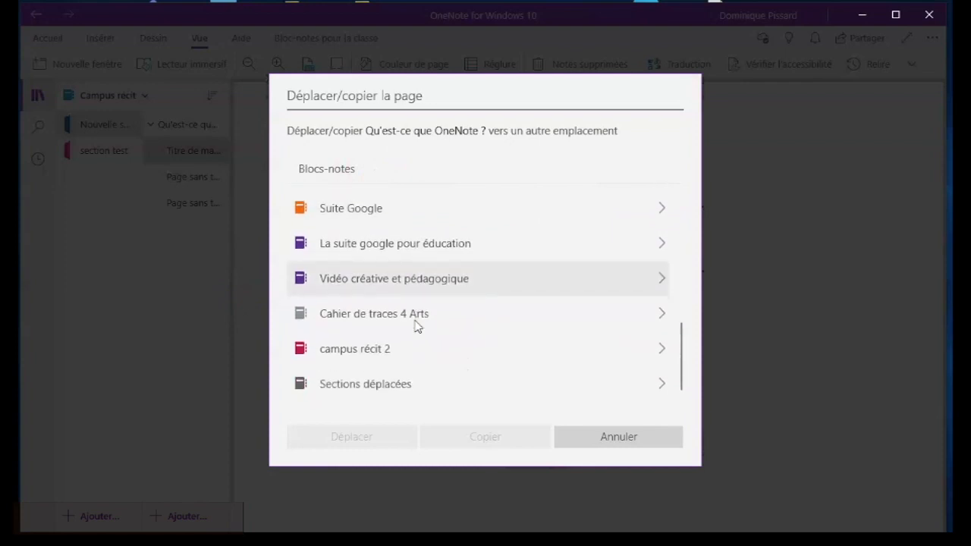
{"action": "left_click", "coordinate": [369, 358]}
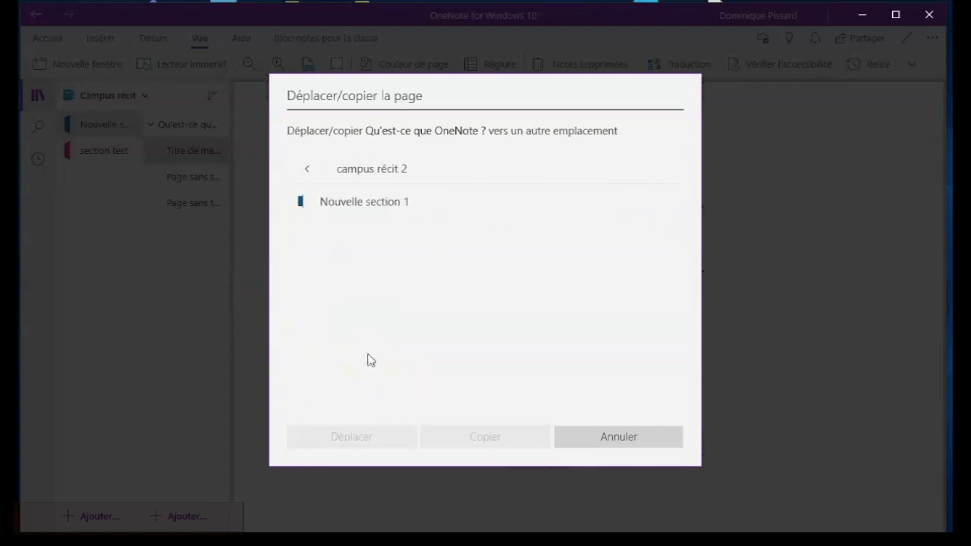
{"action": "left_click", "coordinate": [357, 214]}
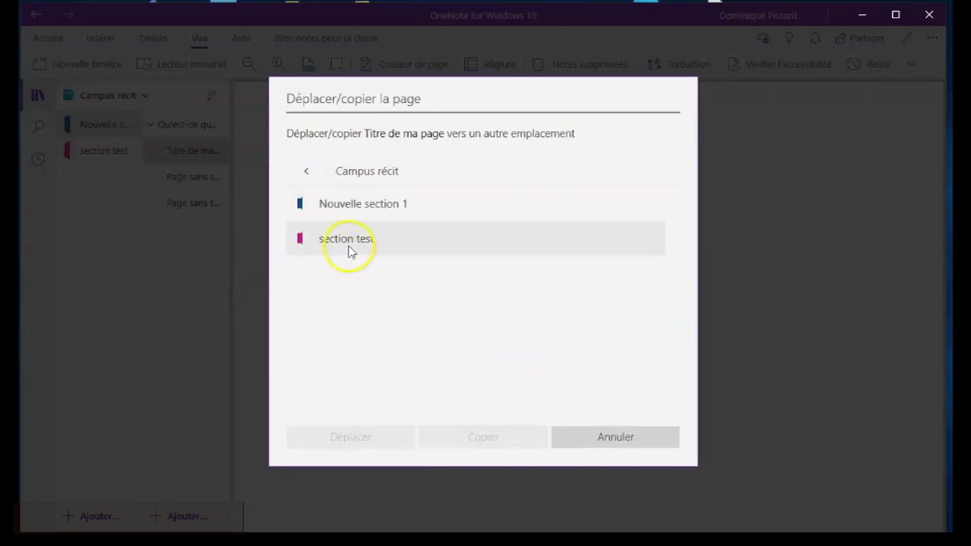
Move the page "Titre de ma page" to "section test" in Campus récit and follow its link to the general page.
{"action": "left_click", "coordinate": [350, 242]}
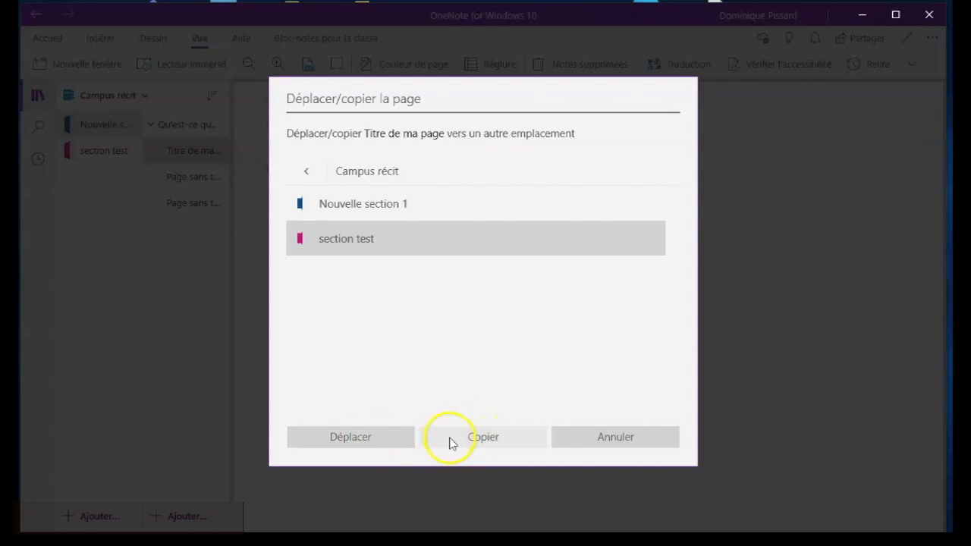
{"action": "left_click", "coordinate": [371, 438]}
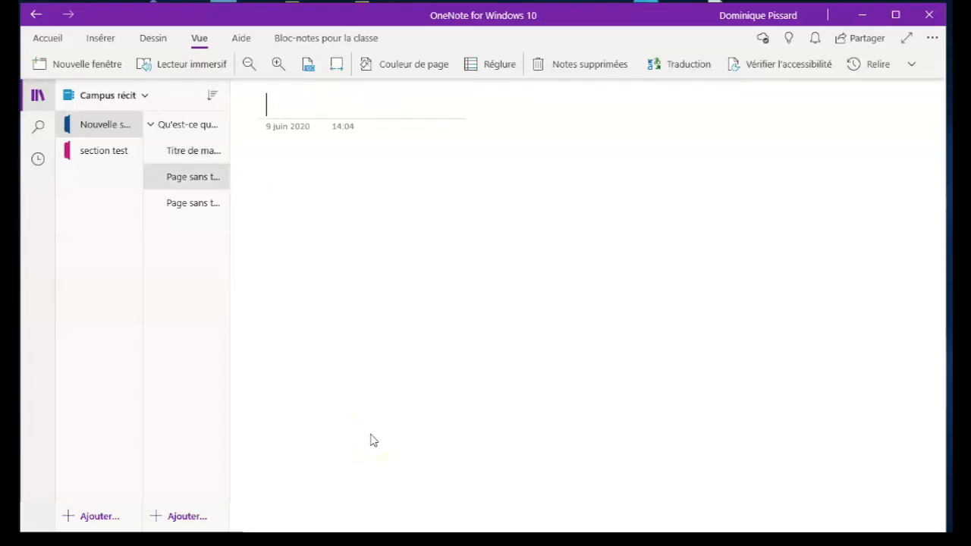
{"action": "left_click", "coordinate": [117, 157]}
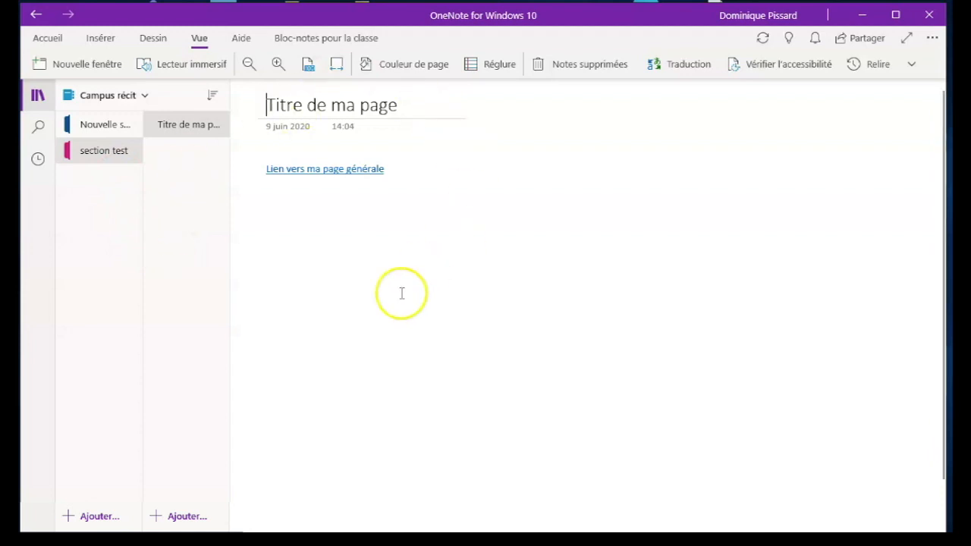
{"action": "left_click", "coordinate": [310, 174]}
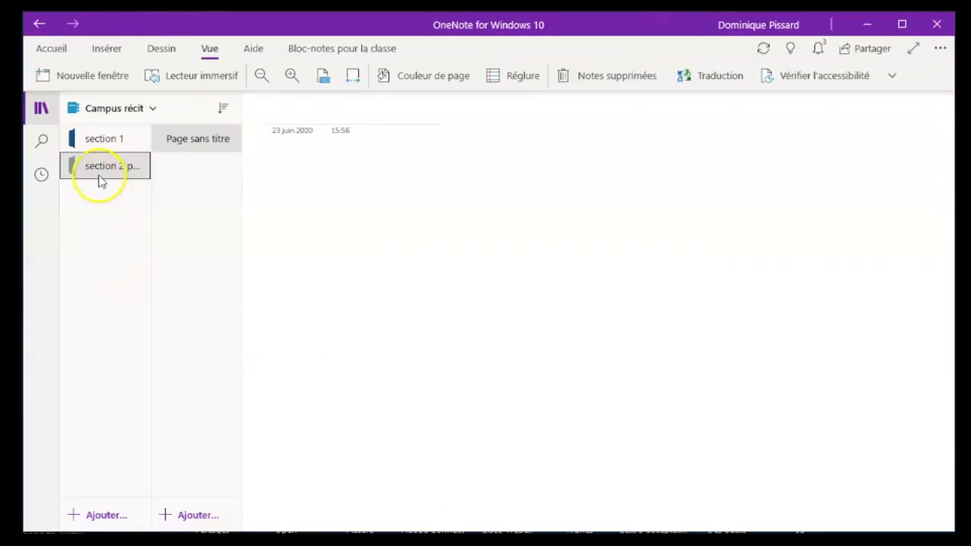
Start moving or copying the section "section 2 pour test" and choose the campus récit 2 notebook as destination.
{"action": "right_click", "coordinate": [98, 175]}
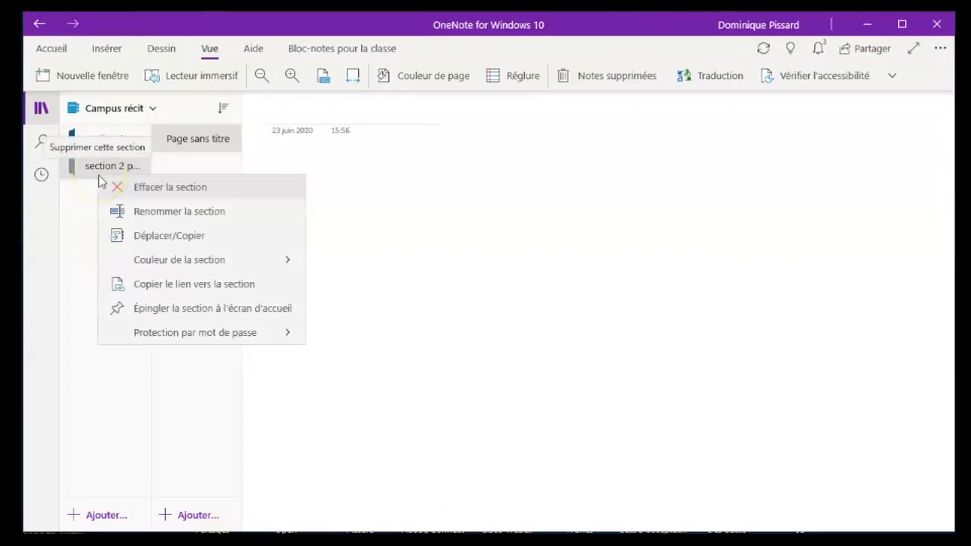
{"action": "left_click", "coordinate": [176, 238]}
{"action": "scroll", "coordinate": [342, 258], "scroll_direction": "down", "scroll_amount": 15}
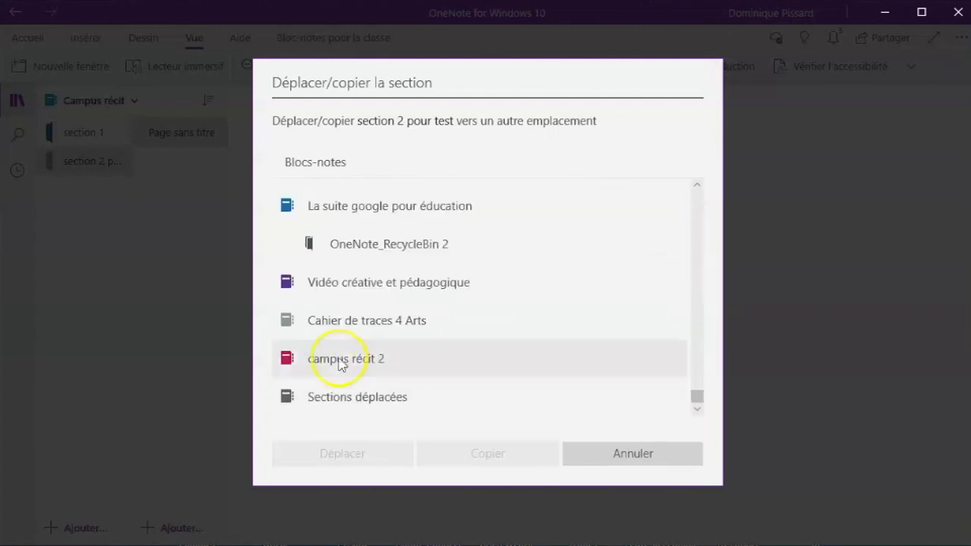
{"action": "left_click", "coordinate": [341, 363]}
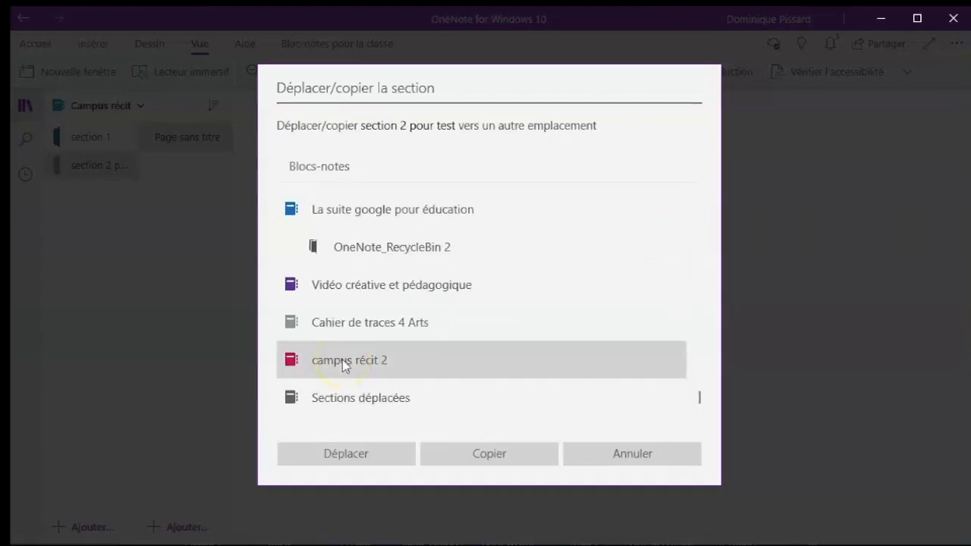